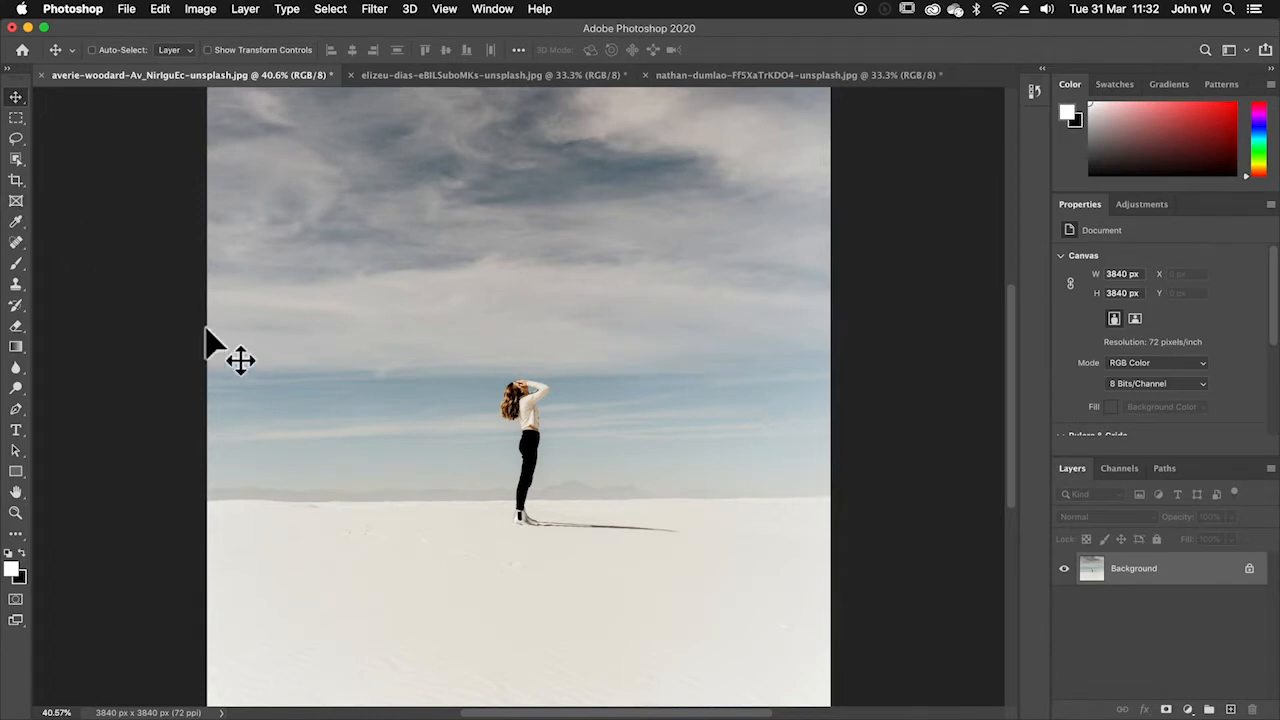
- Remove the woman's shadow from the sand up to her shoes with the Spot Healing Brush
{"action": "left_click", "coordinate": [24, 242]}
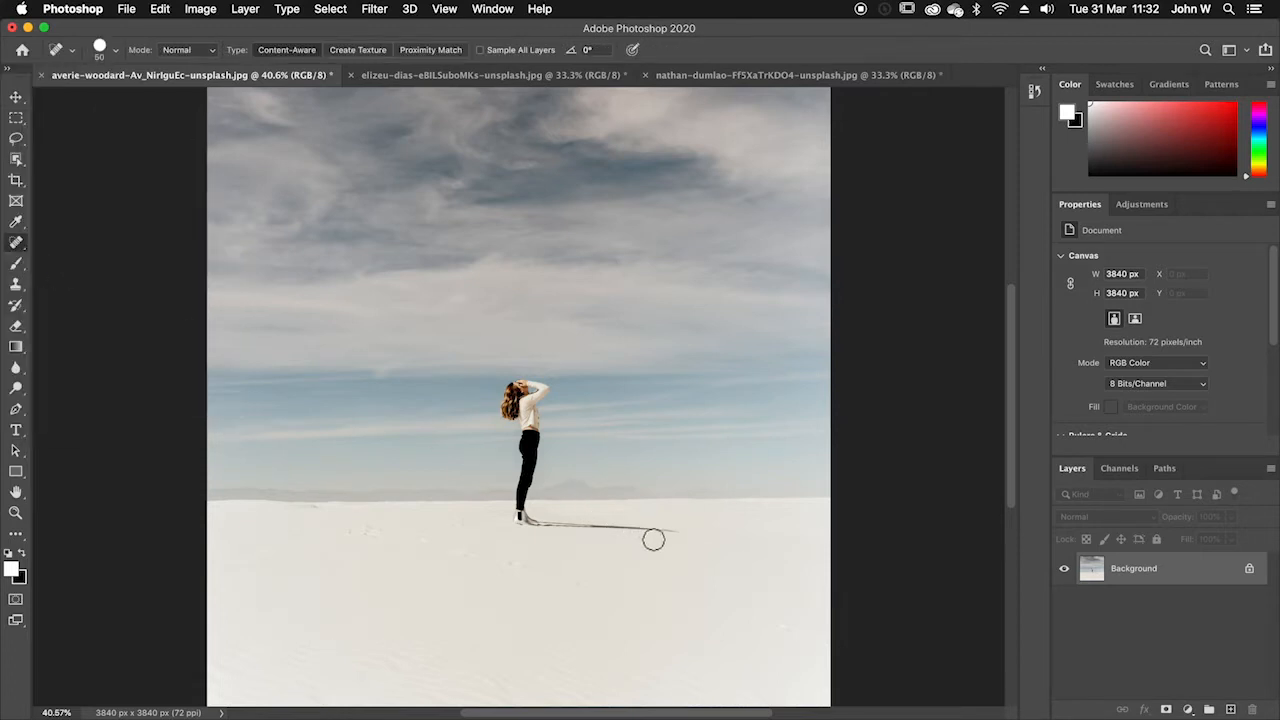
{"action": "key", "text": "super+equal"}
{"action": "key", "text": "super+equal"}
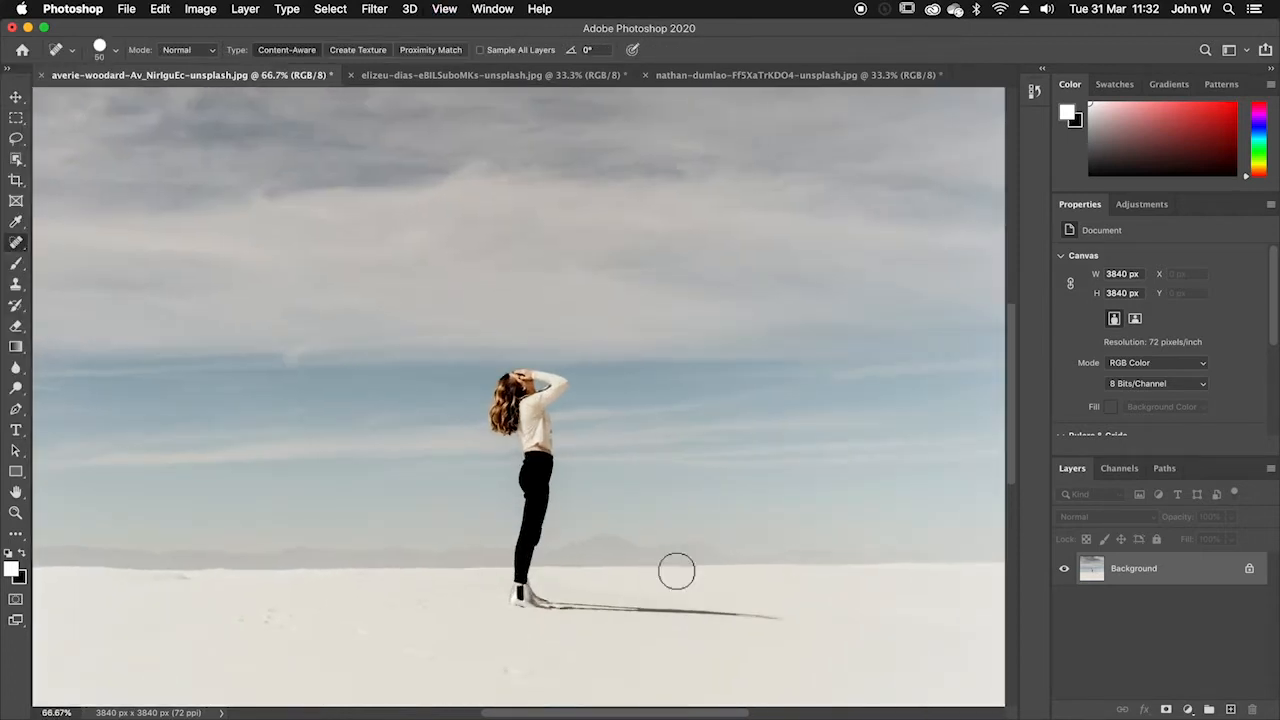
{"action": "left_click_drag", "start_coordinate": [787, 621], "coordinate": [550, 604]}
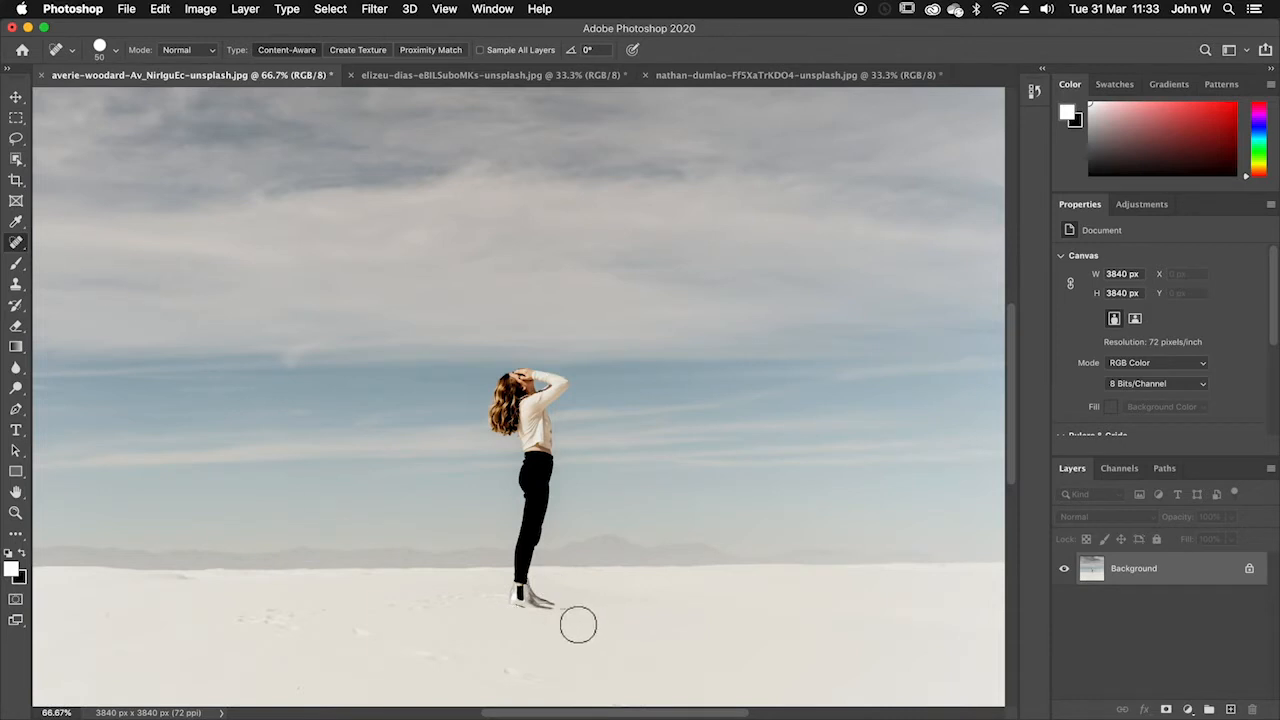
{"action": "mouse_move", "coordinate": [560, 600]}
{"action": "left_mouse_down"}
{"action": "mouse_move", "coordinate": [503, 594]}
{"action": "mouse_move", "coordinate": [563, 606]}
{"action": "mouse_move", "coordinate": [523, 607]}
{"action": "left_mouse_up"}
- Draw a loose Patch Tool selection around the whole woman, from her hair down to her feet
{"action": "right_click", "coordinate": [20, 242]}
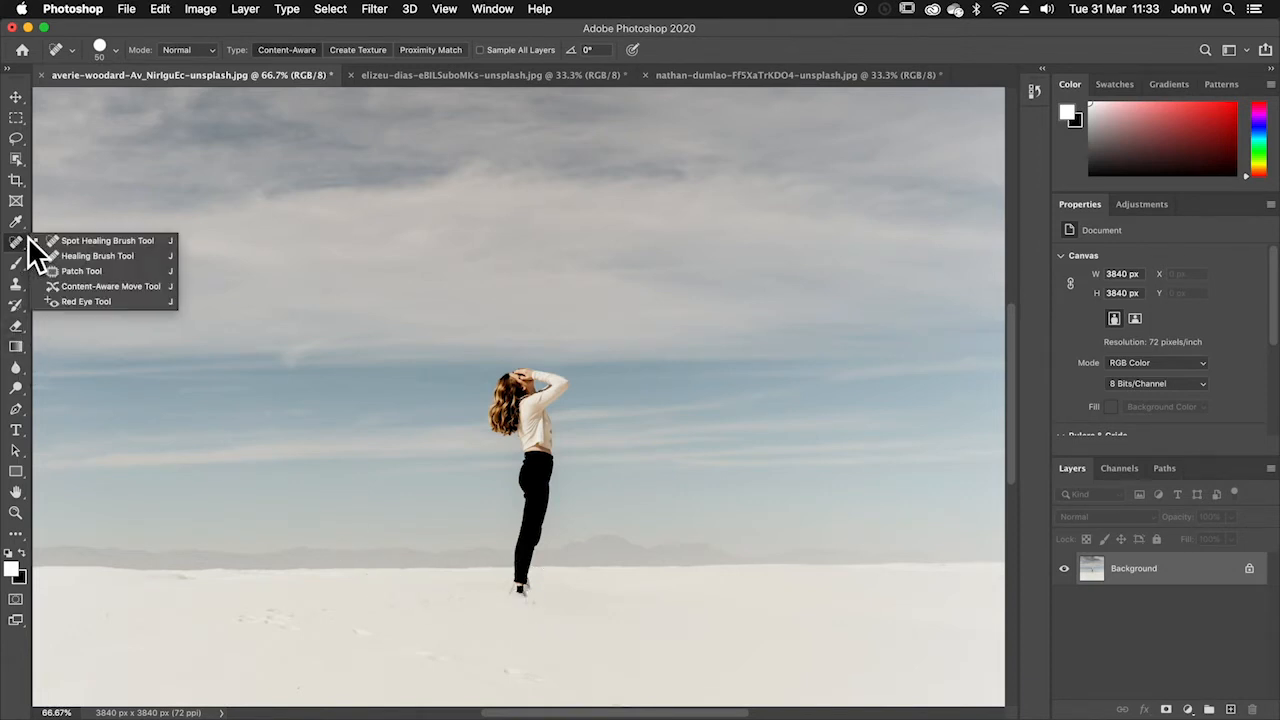
{"action": "left_click", "coordinate": [80, 270]}
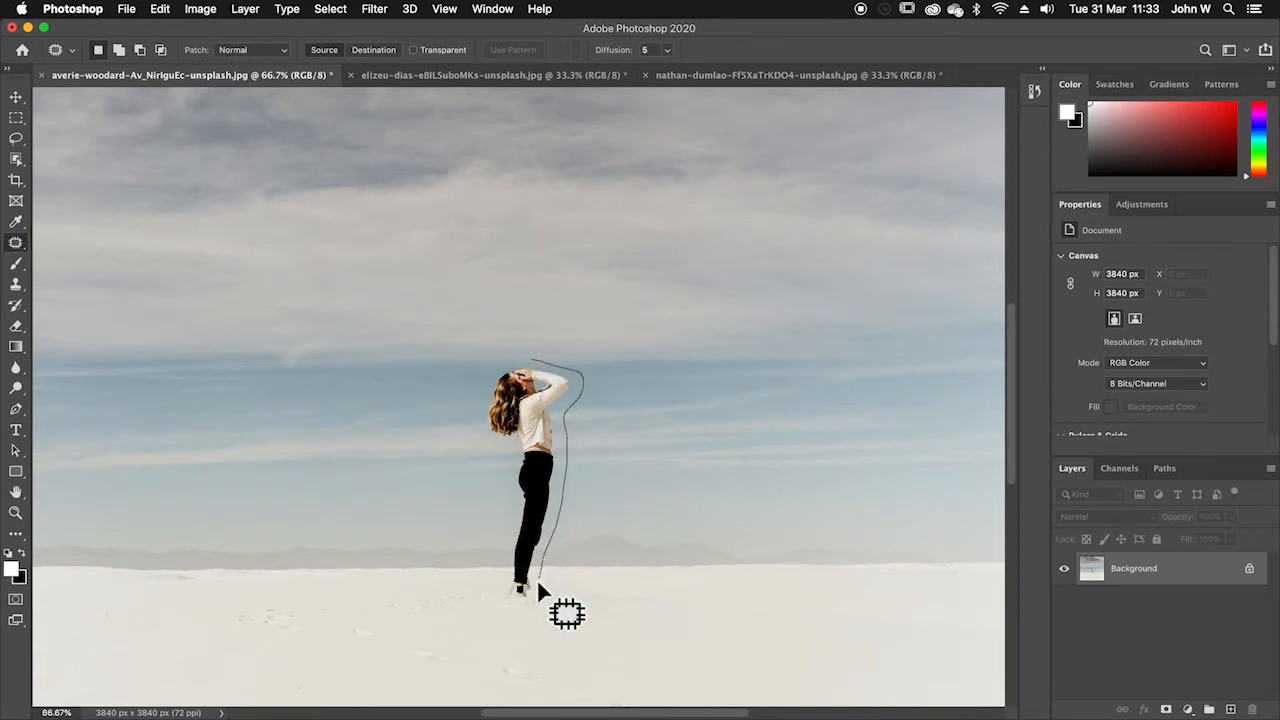
{"action": "mouse_move", "coordinate": [494, 615]}
{"action": "left_mouse_down"}
{"action": "mouse_move", "coordinate": [516, 486]}
{"action": "mouse_move", "coordinate": [479, 402]}
{"action": "mouse_move", "coordinate": [491, 369]}
{"action": "mouse_move", "coordinate": [531, 359]}
{"action": "left_mouse_up"}
- Patch over the selected woman with the clean sky and sand beside her, and deselect the area
{"action": "left_click_drag", "start_coordinate": [530, 476], "coordinate": [448, 480]}
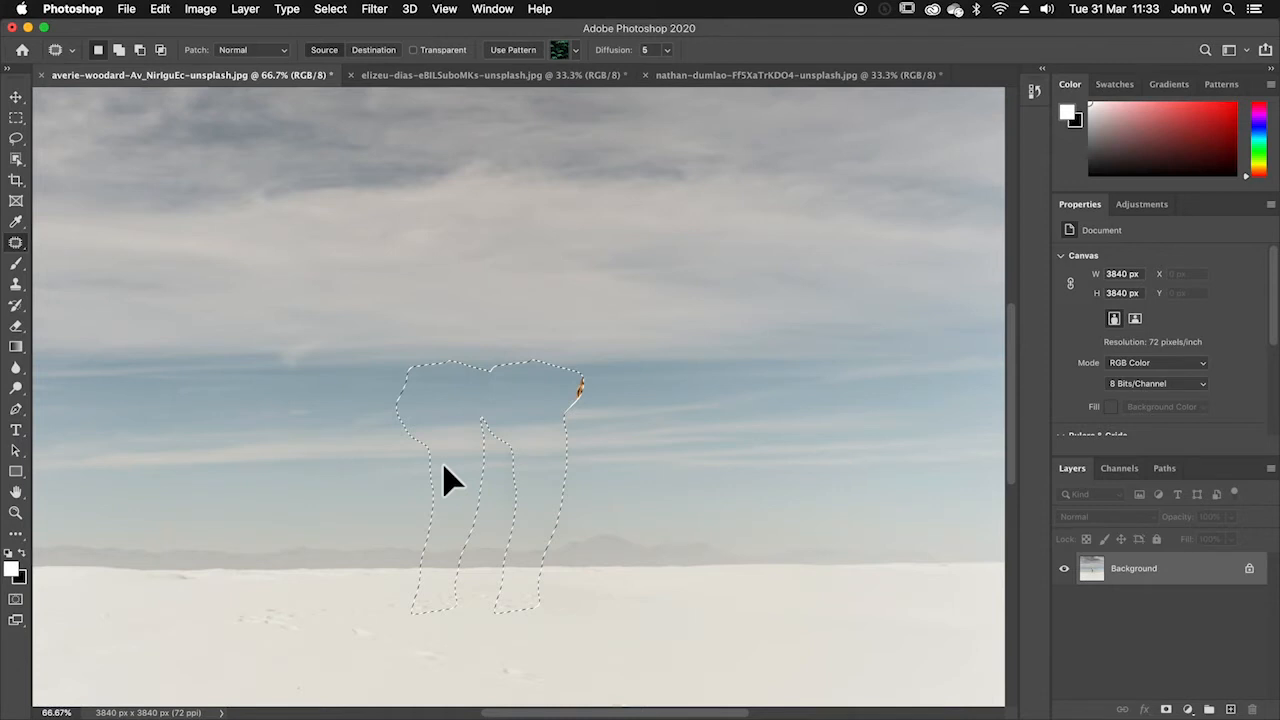
{"action": "left_click_drag", "start_coordinate": [444, 466], "coordinate": [425, 465]}
{"action": "left_click_drag", "start_coordinate": [425, 465], "coordinate": [424, 466]}
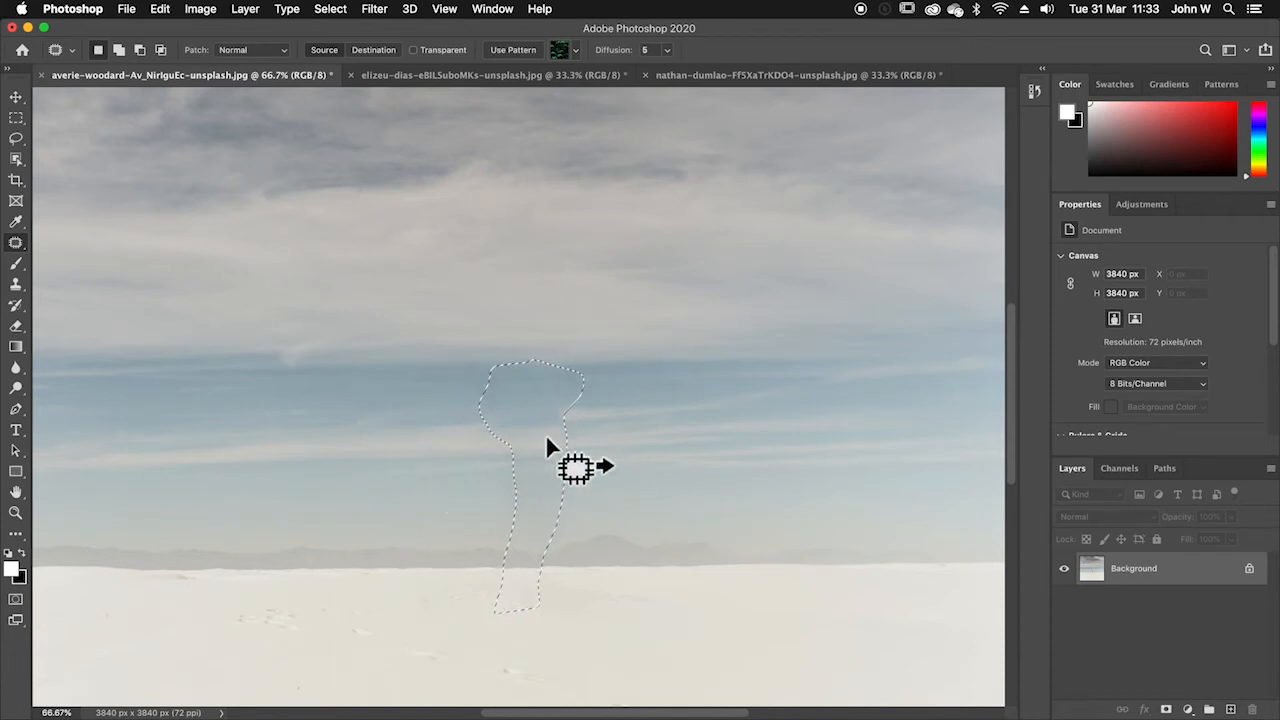
{"action": "left_click", "coordinate": [333, 9]}
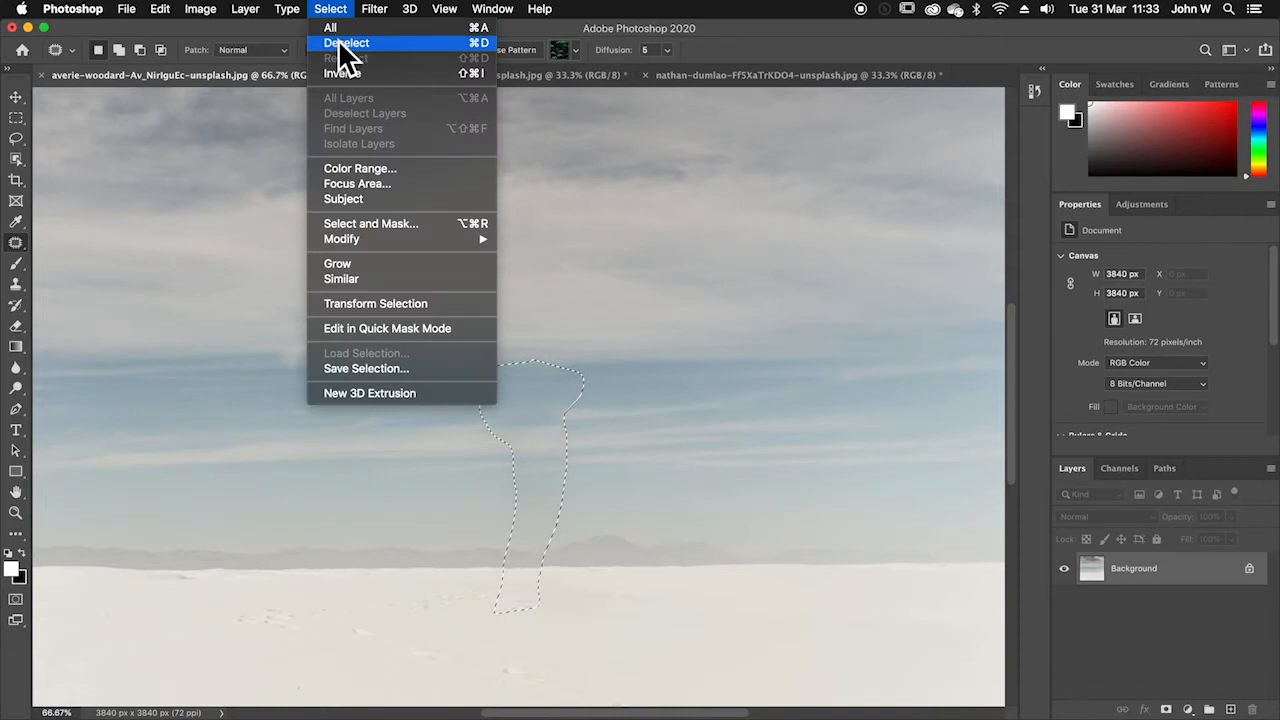
{"action": "left_click", "coordinate": [345, 43]}
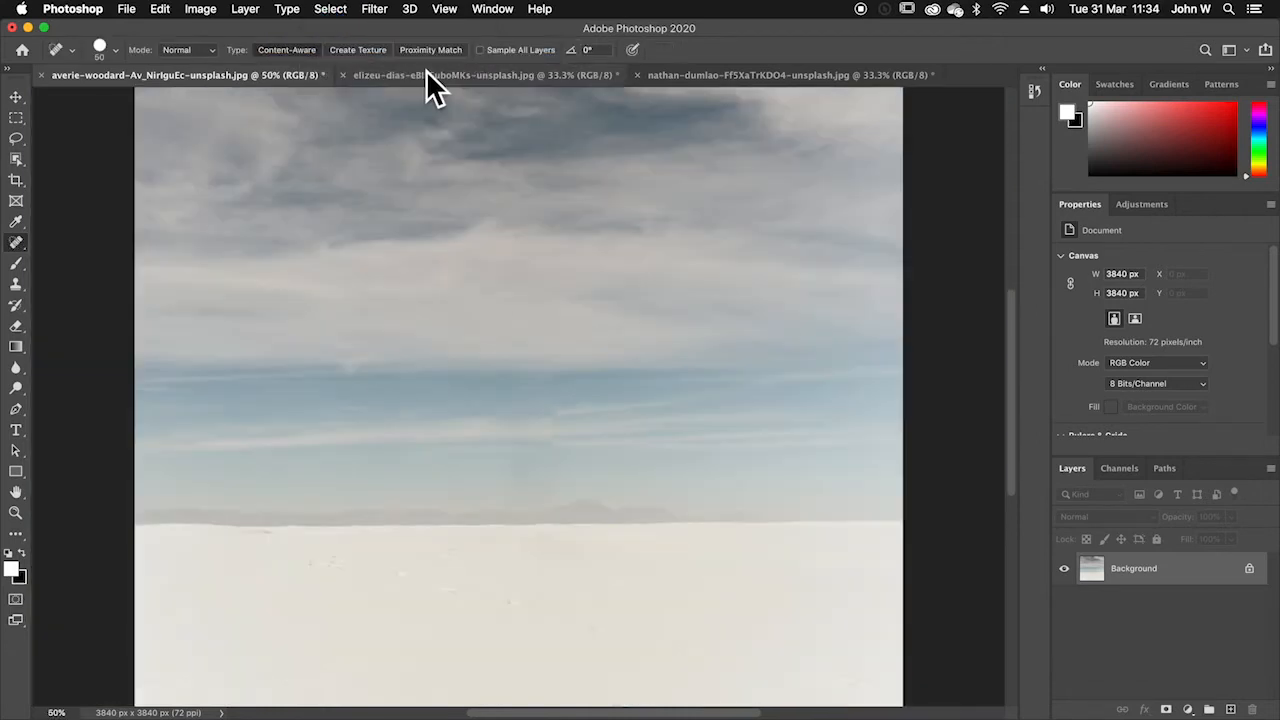
- Switch to the lakeside photo and select the man with the Object Selection Tool in Rectangle mode
{"action": "left_click", "coordinate": [426, 76]}
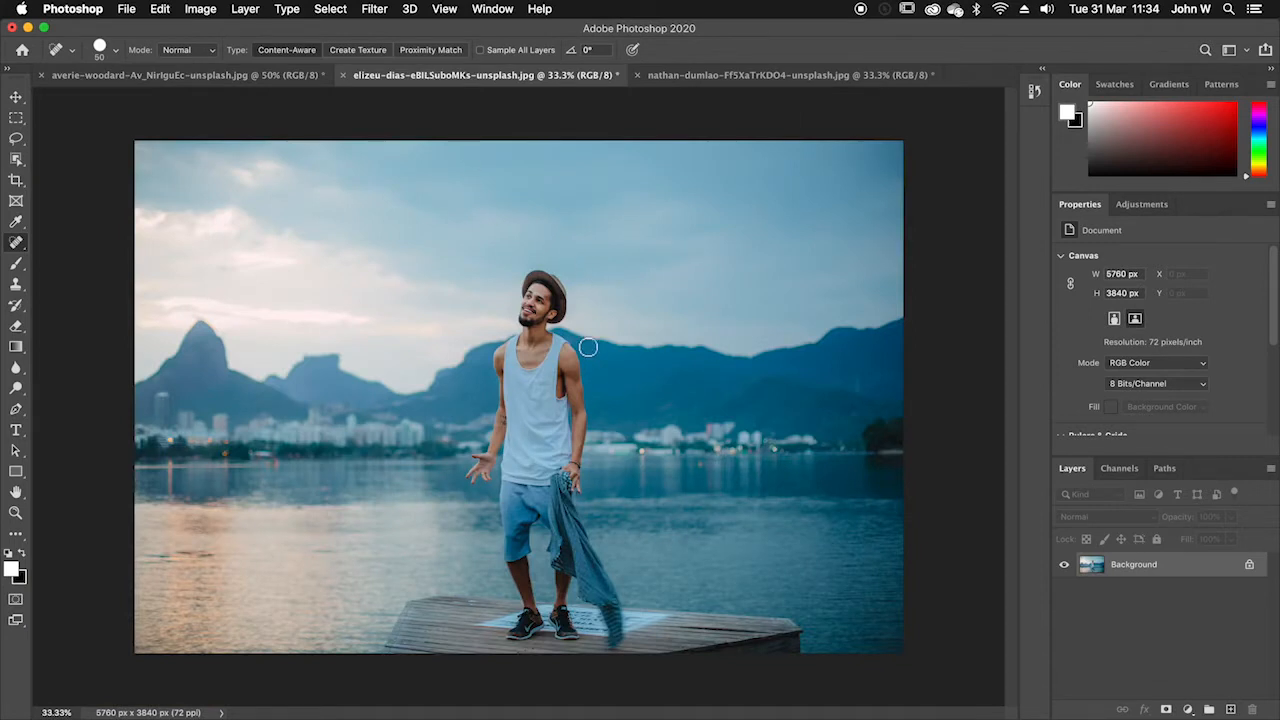
{"action": "left_click", "coordinate": [20, 160]}
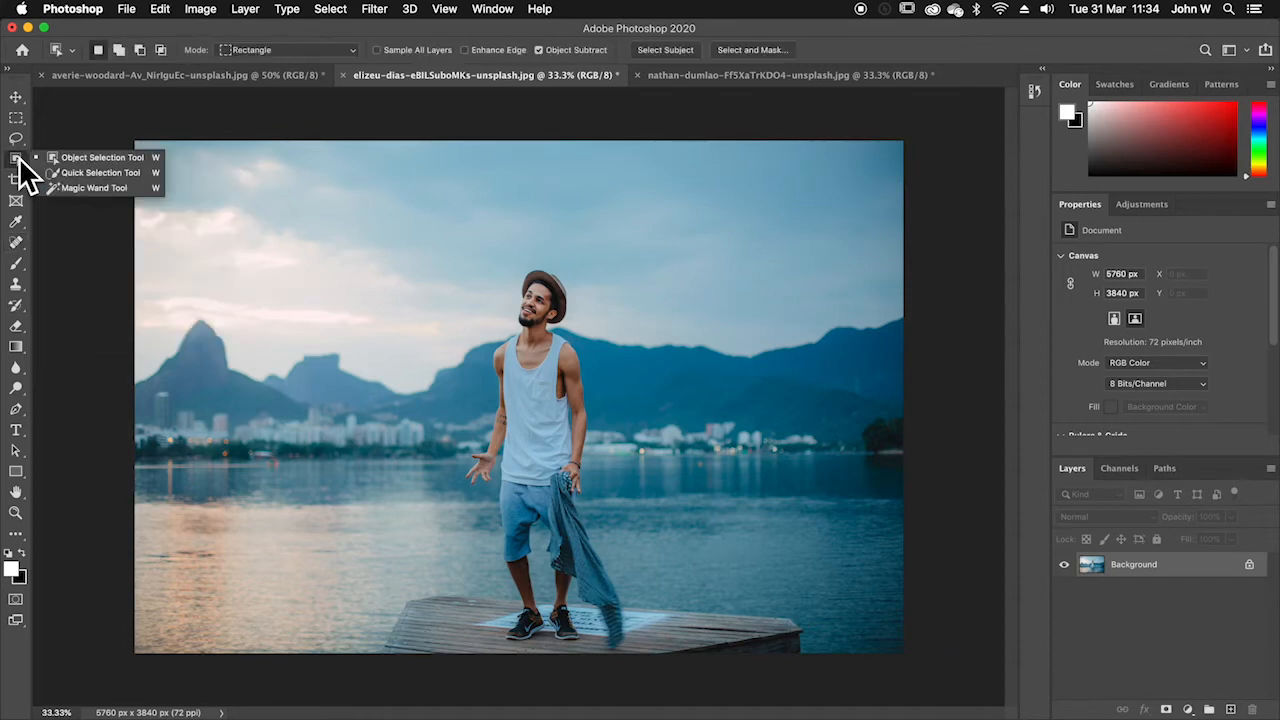
{"action": "left_click", "coordinate": [80, 160]}
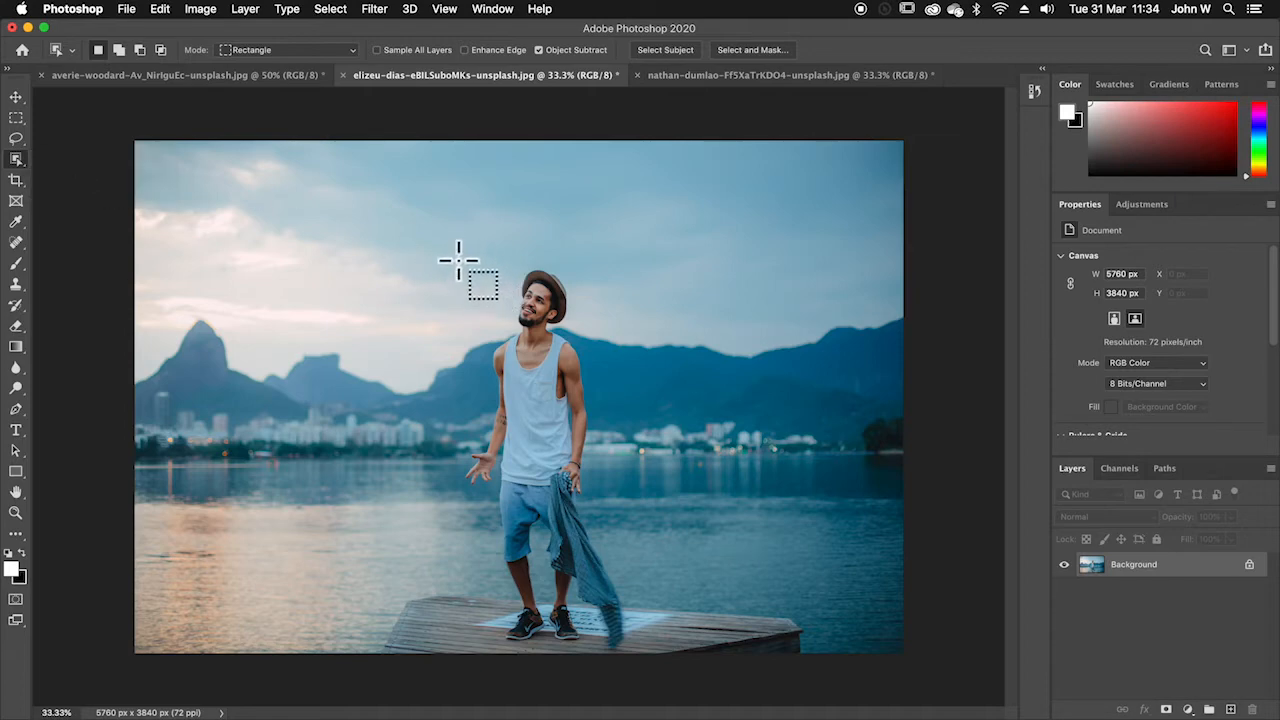
{"action": "left_click_drag", "start_coordinate": [451, 255], "coordinate": [631, 655]}
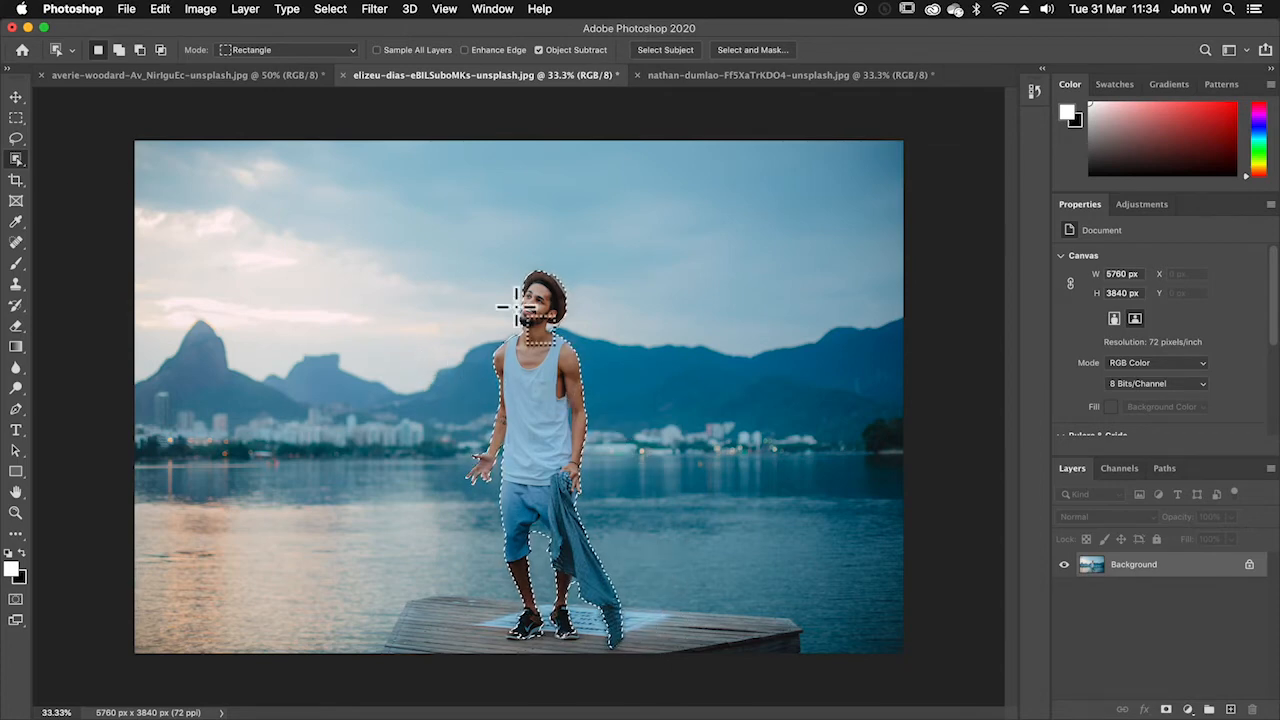
{"action": "left_click", "coordinate": [161, 10]}
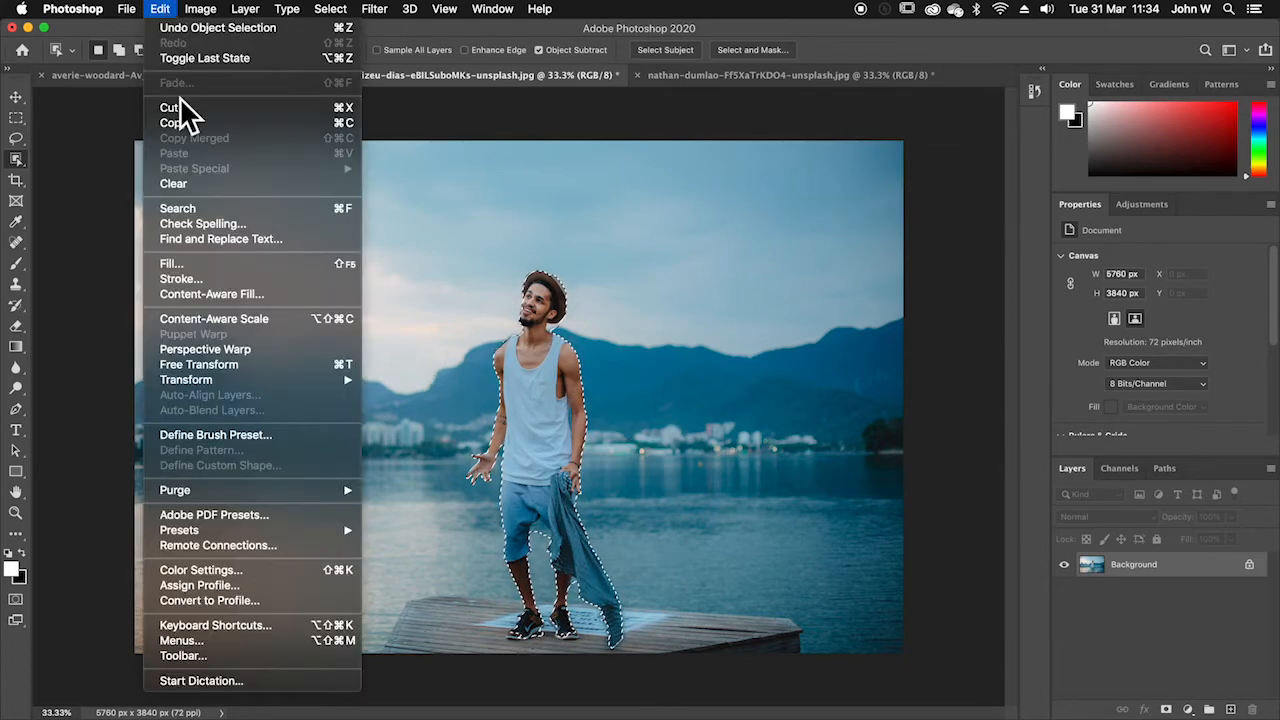
{"action": "left_click", "coordinate": [228, 295]}
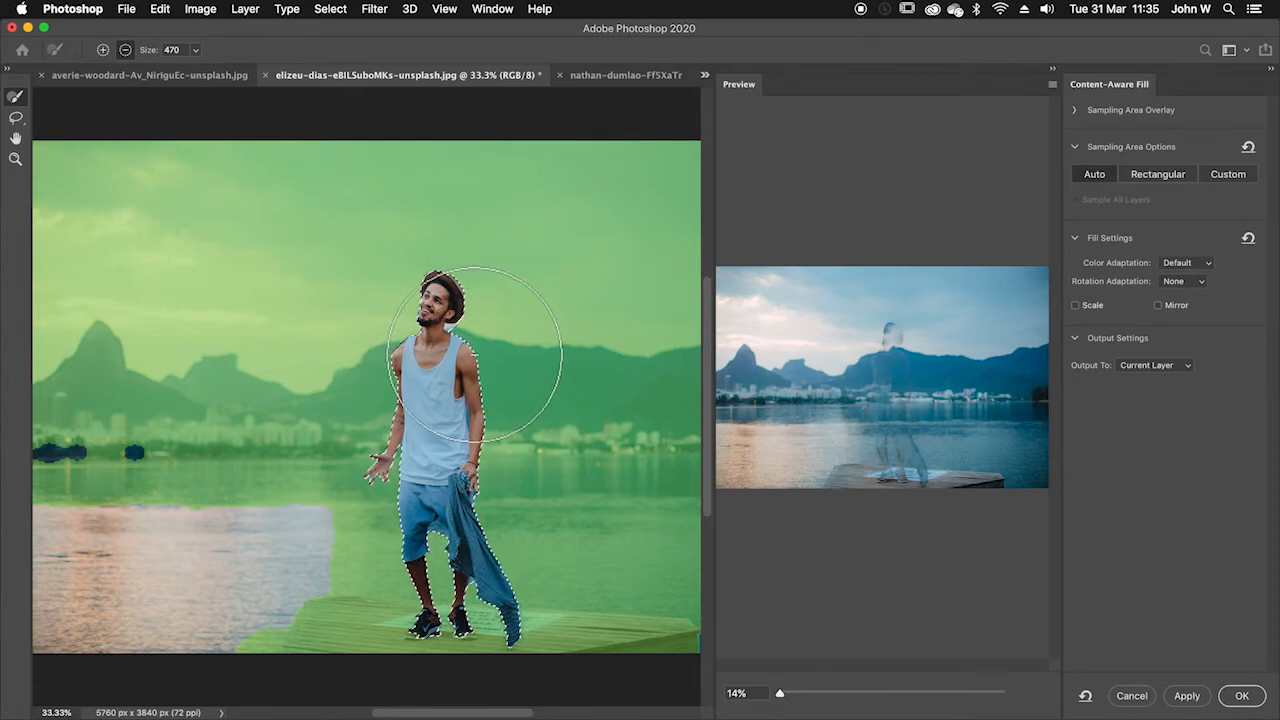
{"action": "left_click", "coordinate": [1146, 699]}
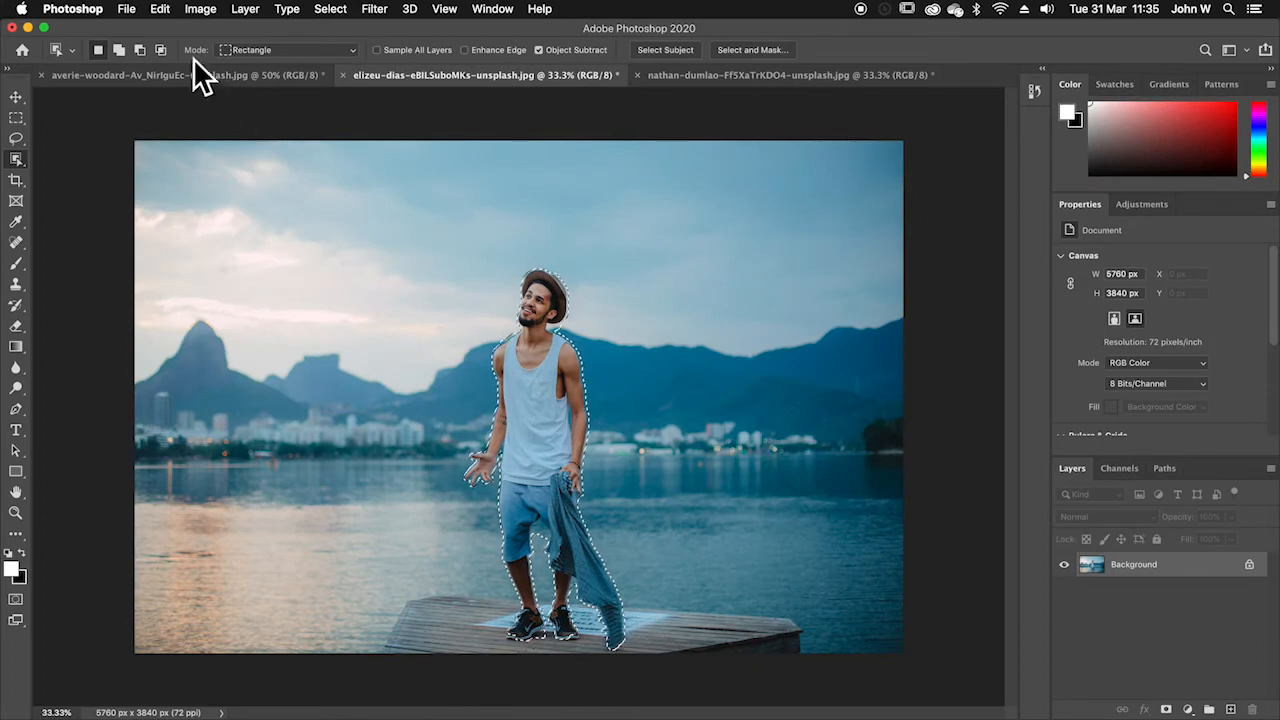
- Remove the selected man using Content-Aware Fill with Auto sampling, output to the current layer, and deselect the area
{"action": "left_click", "coordinate": [160, 9]}
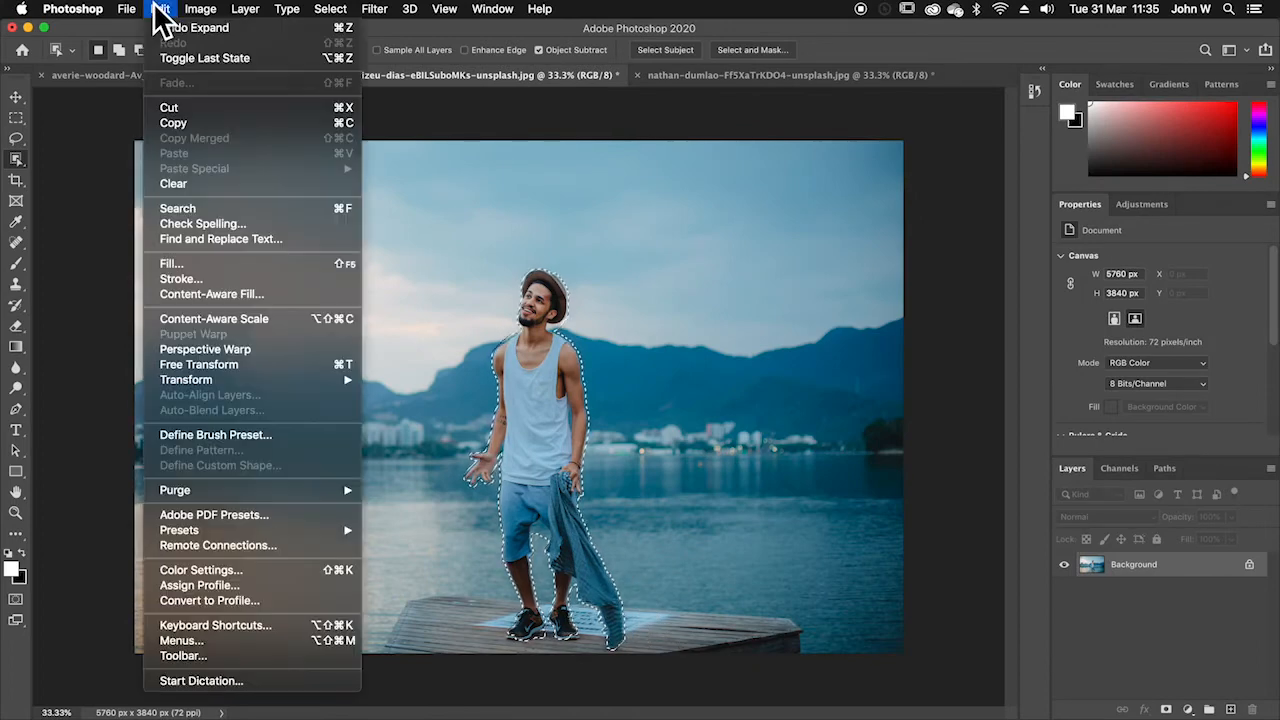
{"action": "left_click", "coordinate": [232, 292]}
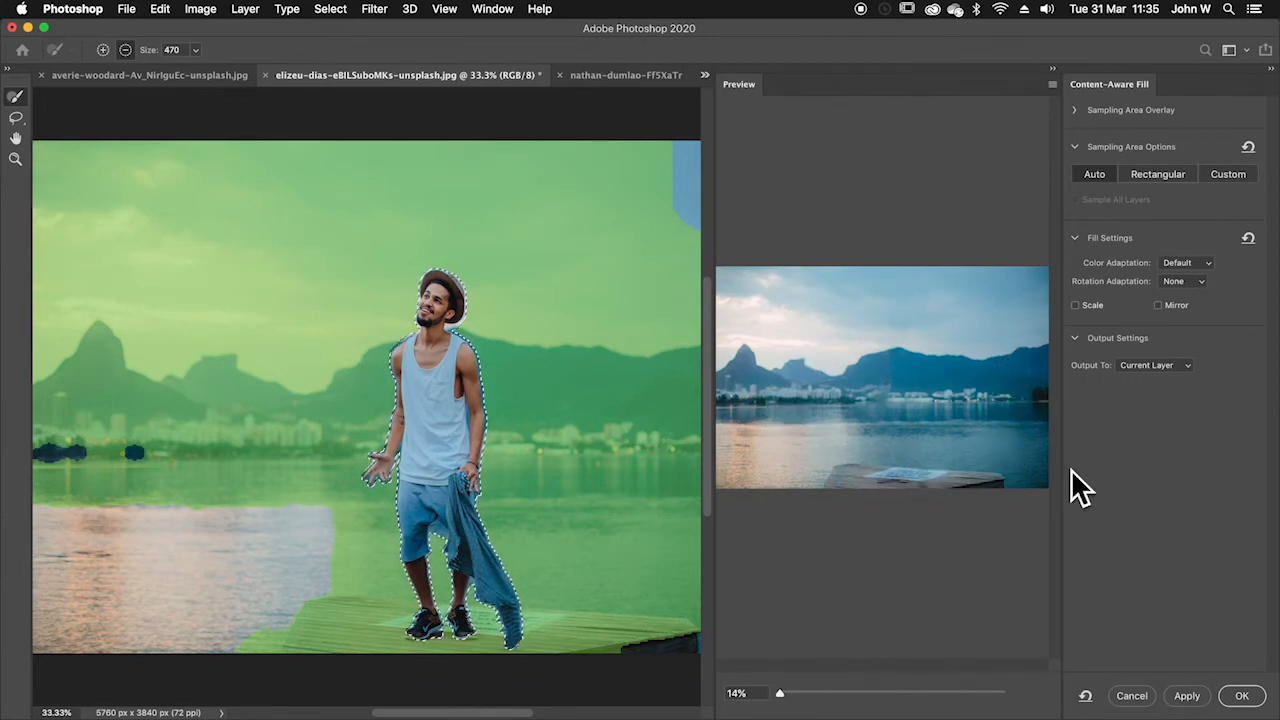
{"action": "left_click", "coordinate": [1249, 699]}
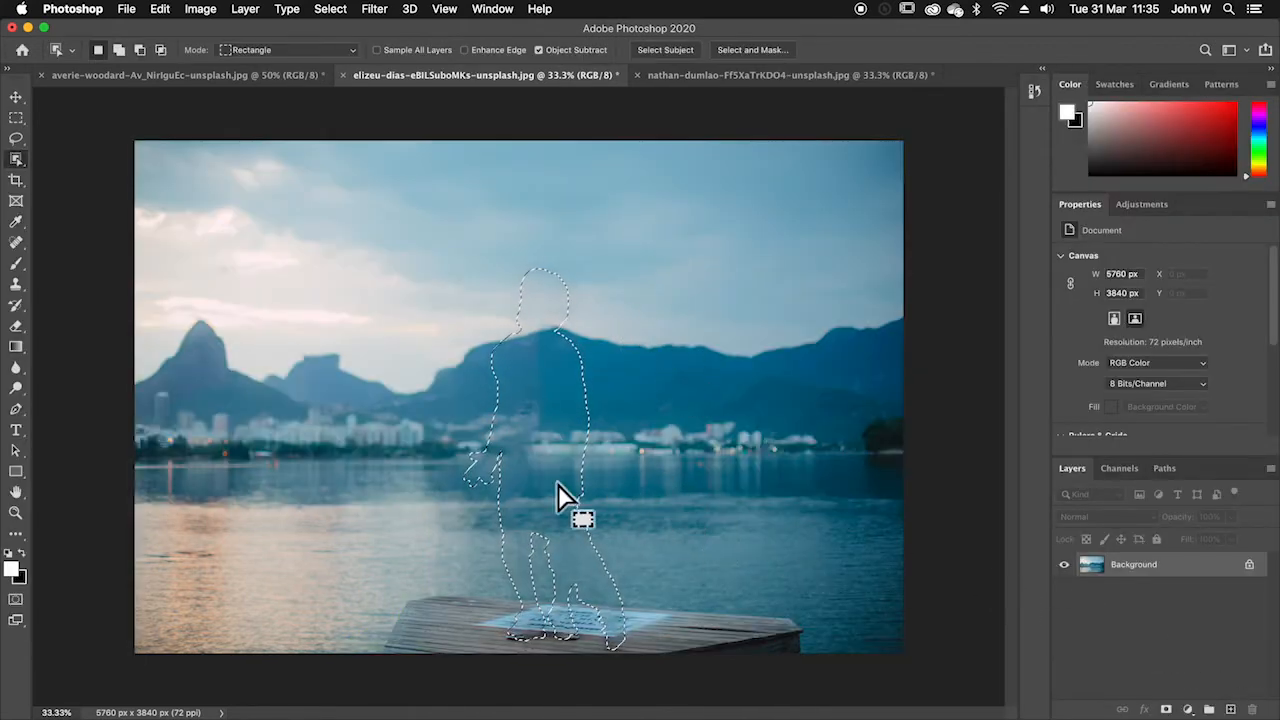
{"action": "left_click", "coordinate": [340, 8]}
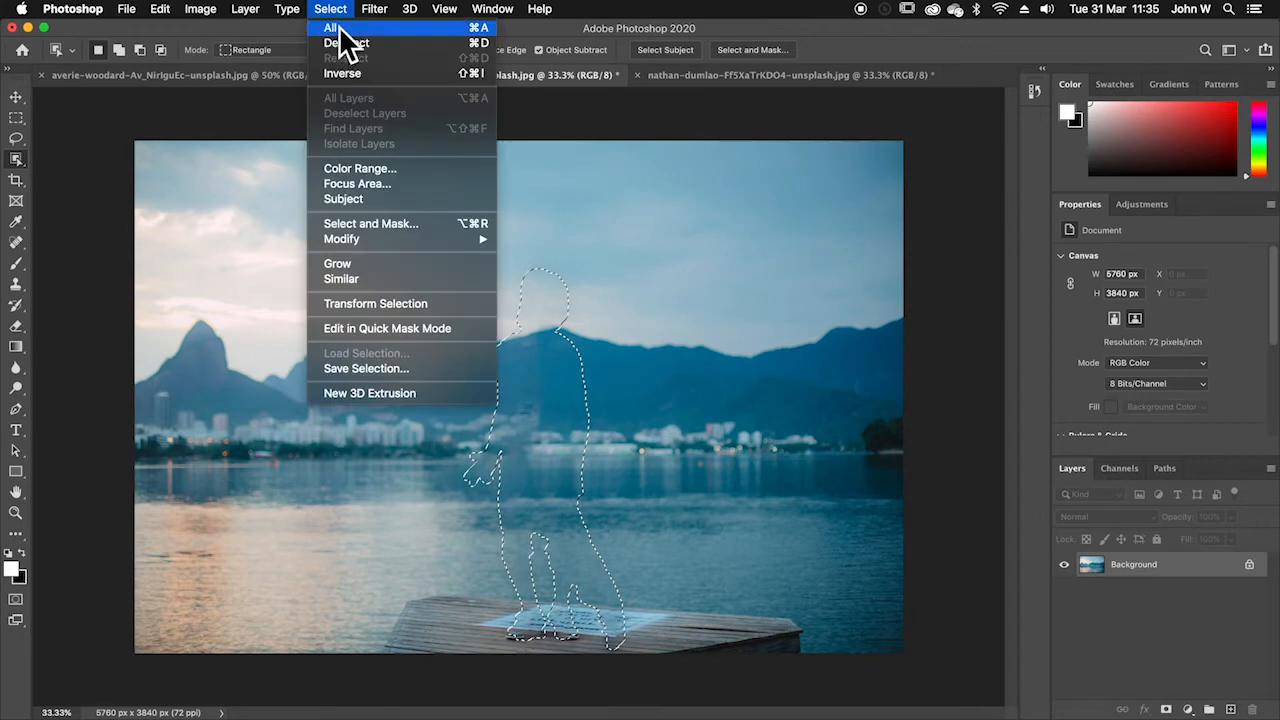
{"action": "left_click", "coordinate": [343, 39]}
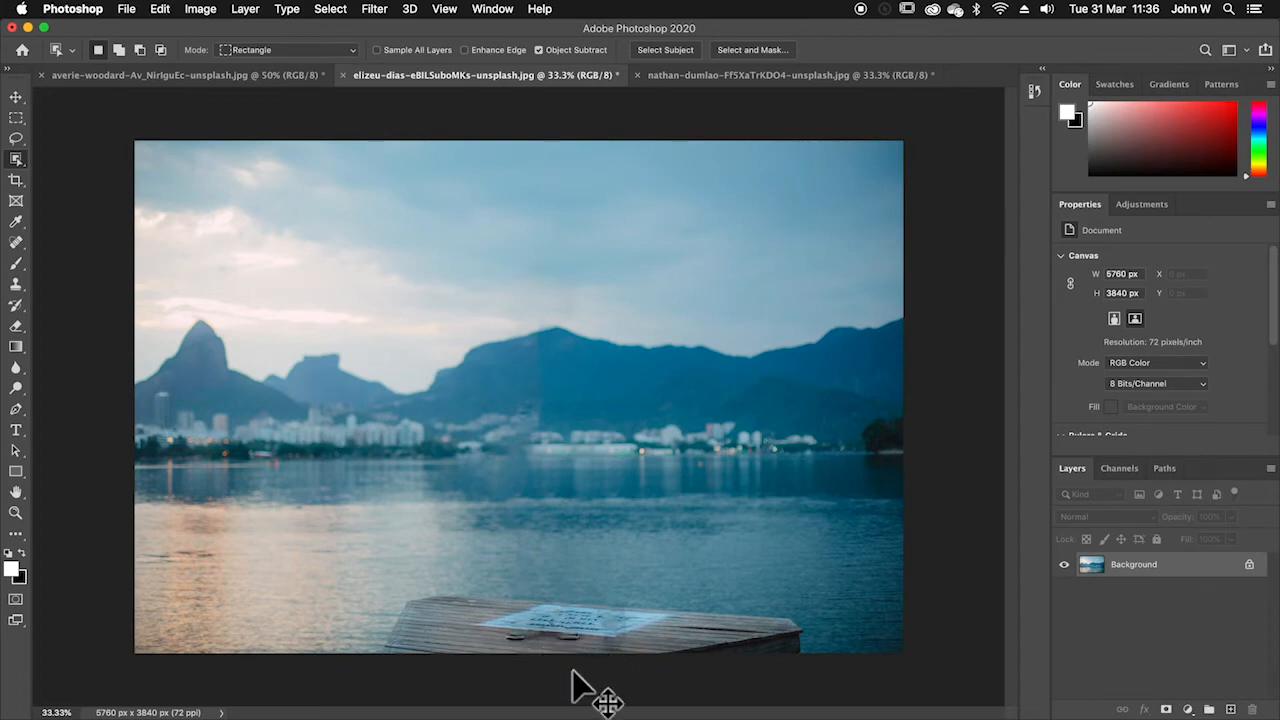
- Clean up the leftover shoe fragments and dark smudges on the wooden dock with the Spot Healing Brush
{"action": "key", "text": "super+plus"}
{"action": "key", "text": "super+plus"}
{"action": "key", "text": "space"}
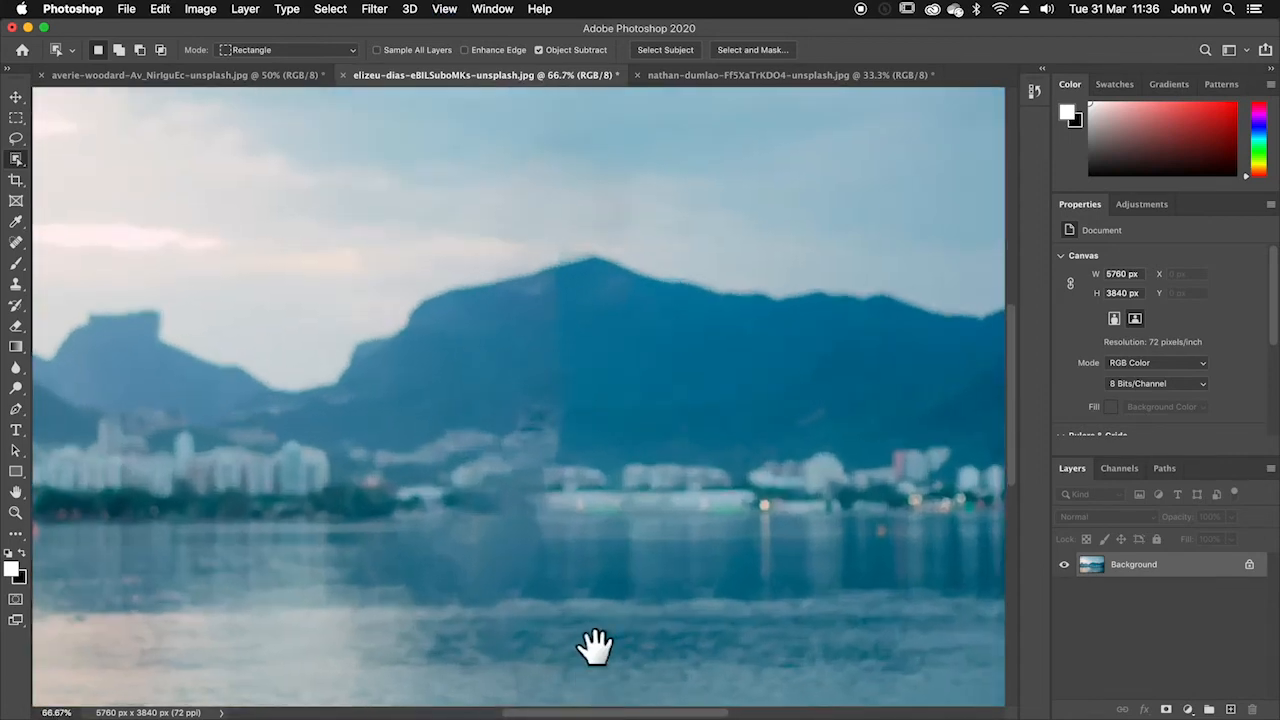
{"action": "left_click_drag", "start_coordinate": [586, 643], "coordinate": [566, 294]}
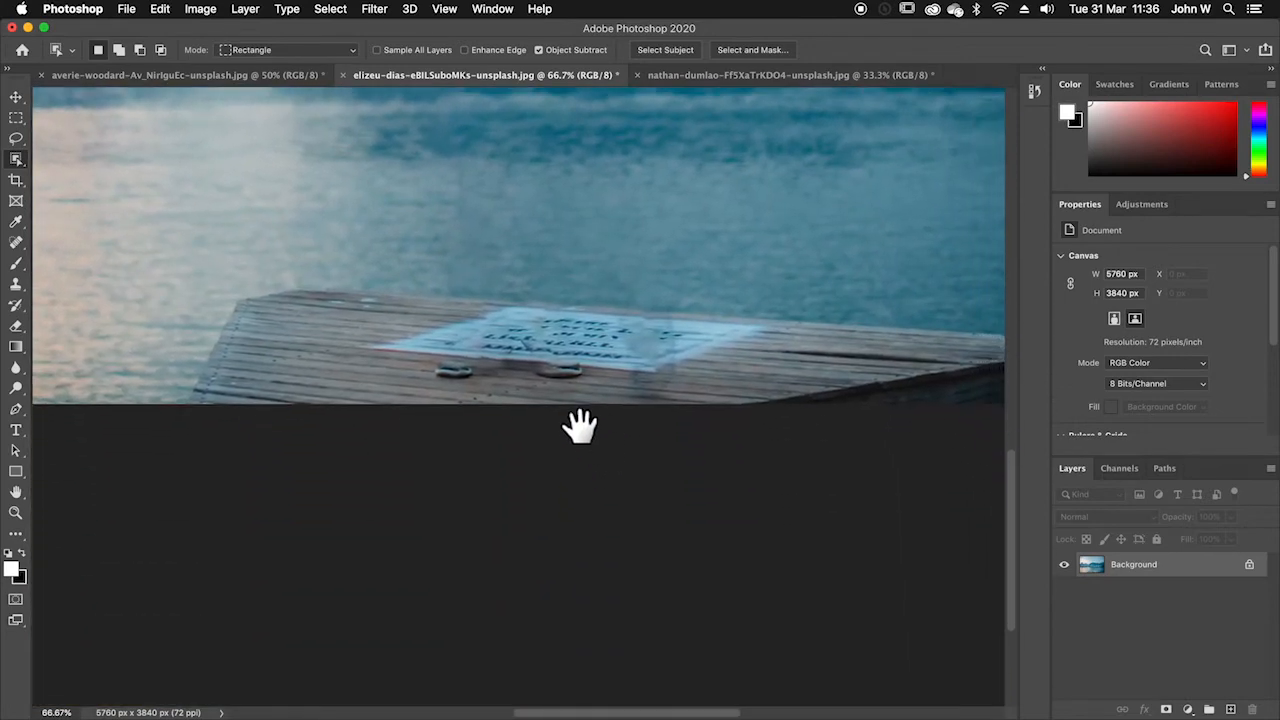
{"action": "key", "text": "super+plus"}
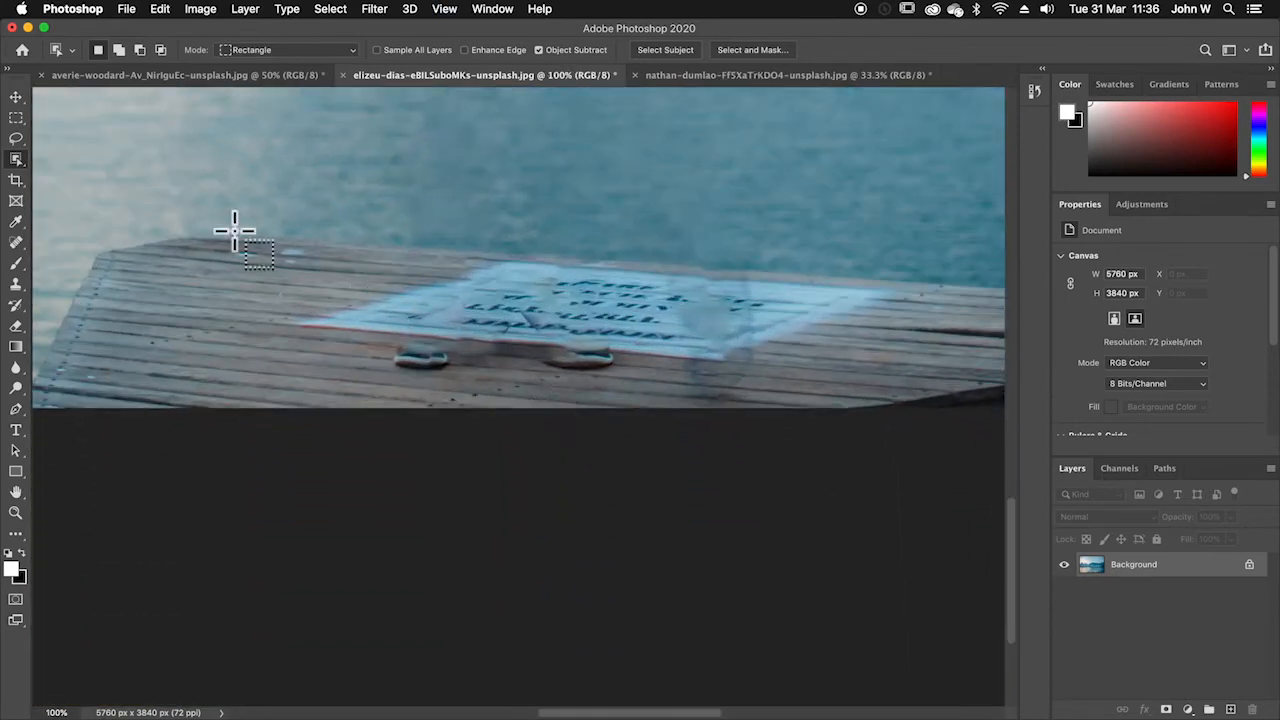
{"action": "left_click", "coordinate": [15, 243]}
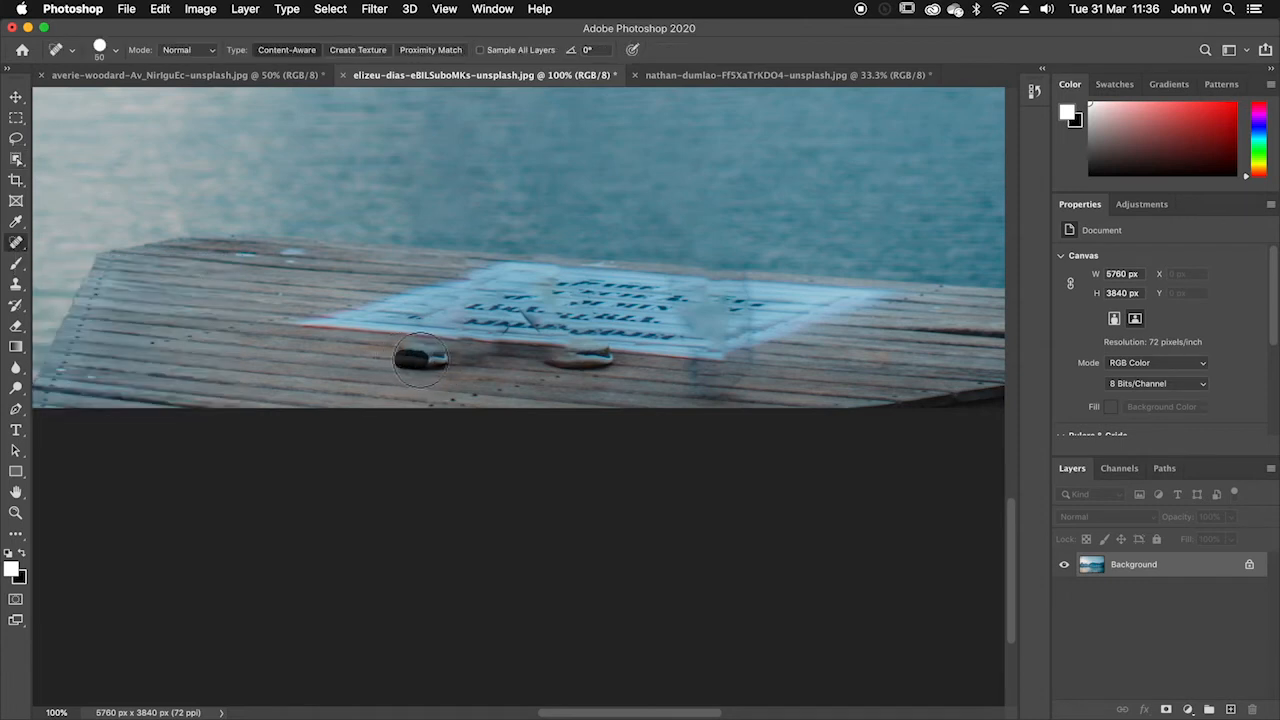
{"action": "left_click_drag", "start_coordinate": [450, 352], "coordinate": [456, 354]}
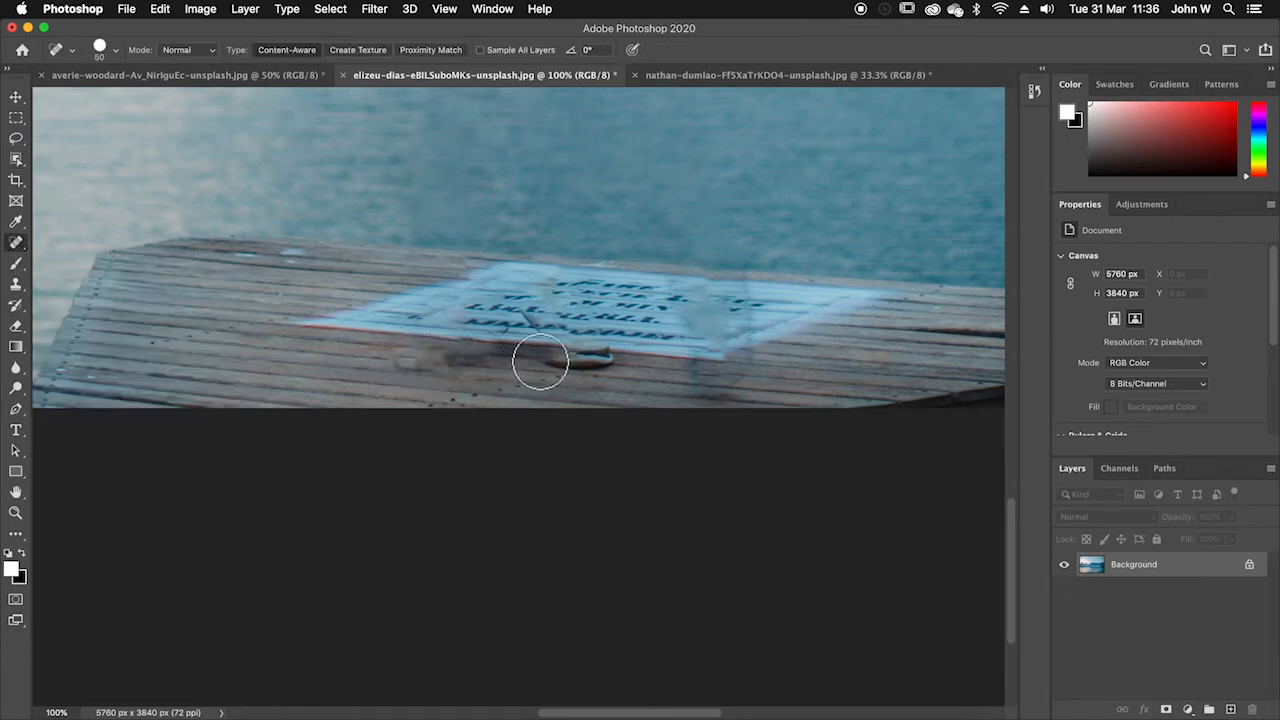
{"action": "mouse_move", "coordinate": [540, 362]}
{"action": "left_mouse_down"}
{"action": "mouse_move", "coordinate": [617, 360]}
{"action": "mouse_move", "coordinate": [554, 357]}
{"action": "mouse_move", "coordinate": [585, 369]}
{"action": "left_mouse_up"}
{"action": "mouse_move", "coordinate": [503, 362]}
{"action": "left_mouse_down"}
{"action": "mouse_move", "coordinate": [442, 362]}
{"action": "mouse_move", "coordinate": [558, 357]}
{"action": "mouse_move", "coordinate": [406, 367]}
{"action": "left_mouse_up"}
{"action": "left_click_drag", "start_coordinate": [548, 358], "coordinate": [615, 360]}
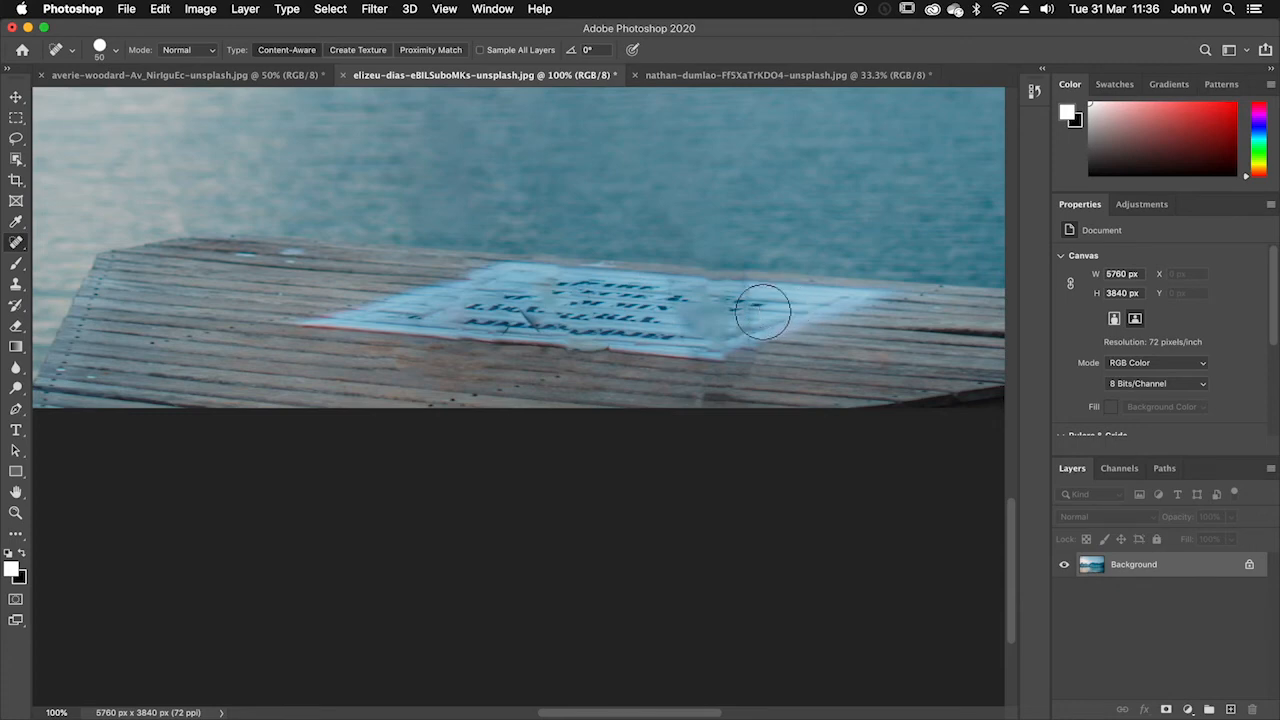
{"action": "key", "text": "super+minus"}
{"action": "key", "text": "super+minus"}
{"action": "key", "text": "super+minus"}
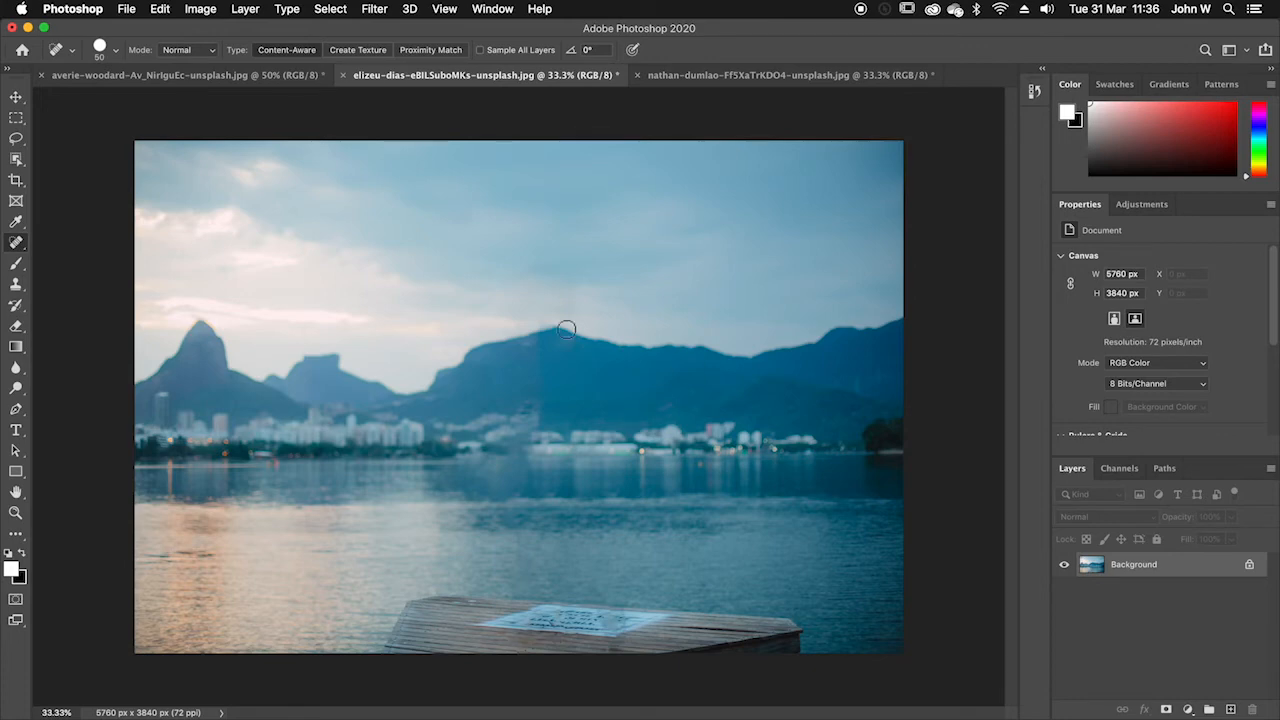
- Switch to the concrete court photo and select the standing man with the Object Selection Tool
{"action": "left_click", "coordinate": [683, 74]}
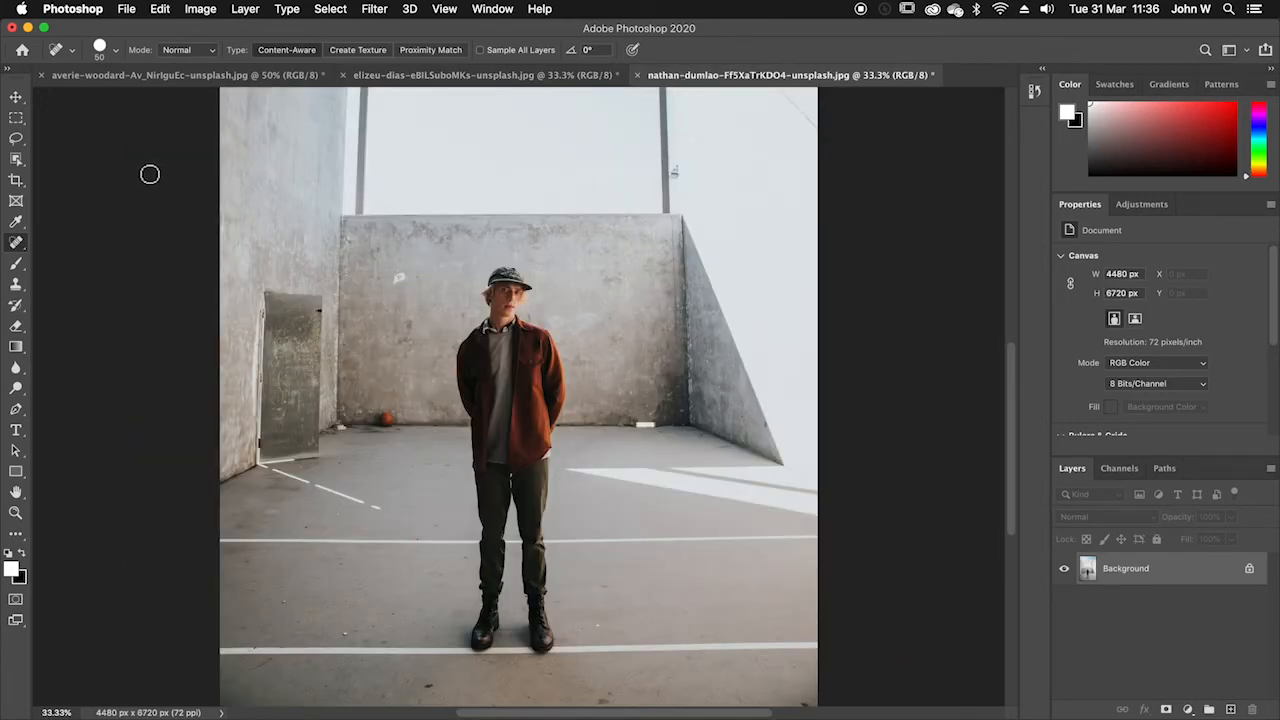
{"action": "right_click", "coordinate": [13, 155]}
{"action": "left_click", "coordinate": [45, 155]}
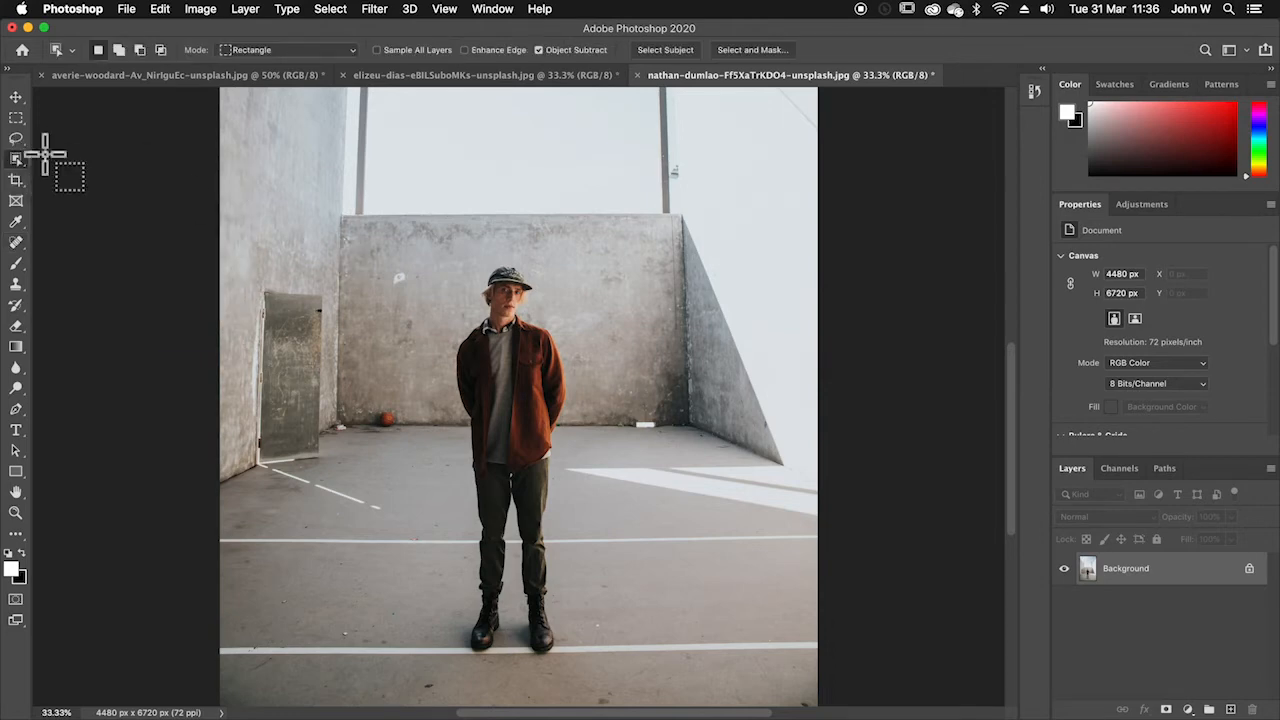
{"action": "left_click_drag", "start_coordinate": [447, 258], "coordinate": [574, 674]}
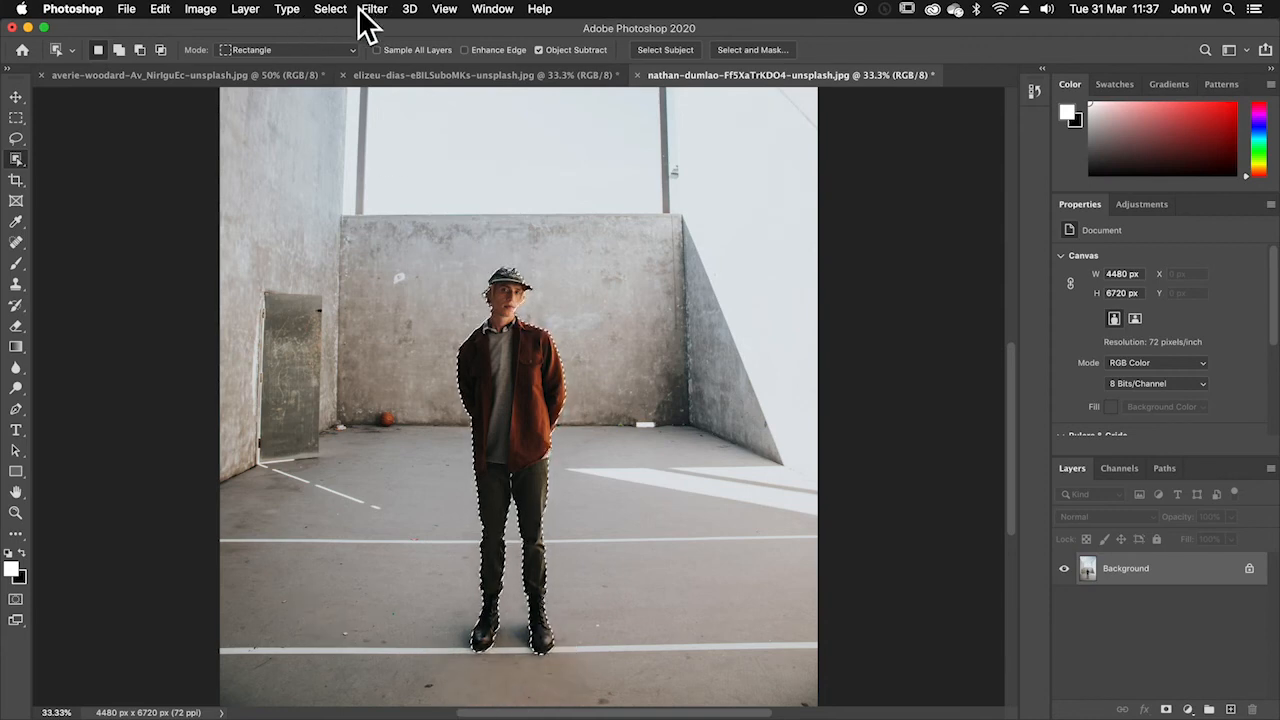
- Expand the selection around the man by 15 pixels
{"action": "left_click", "coordinate": [330, 9]}
{"action": "mouse_move", "coordinate": [375, 242]}
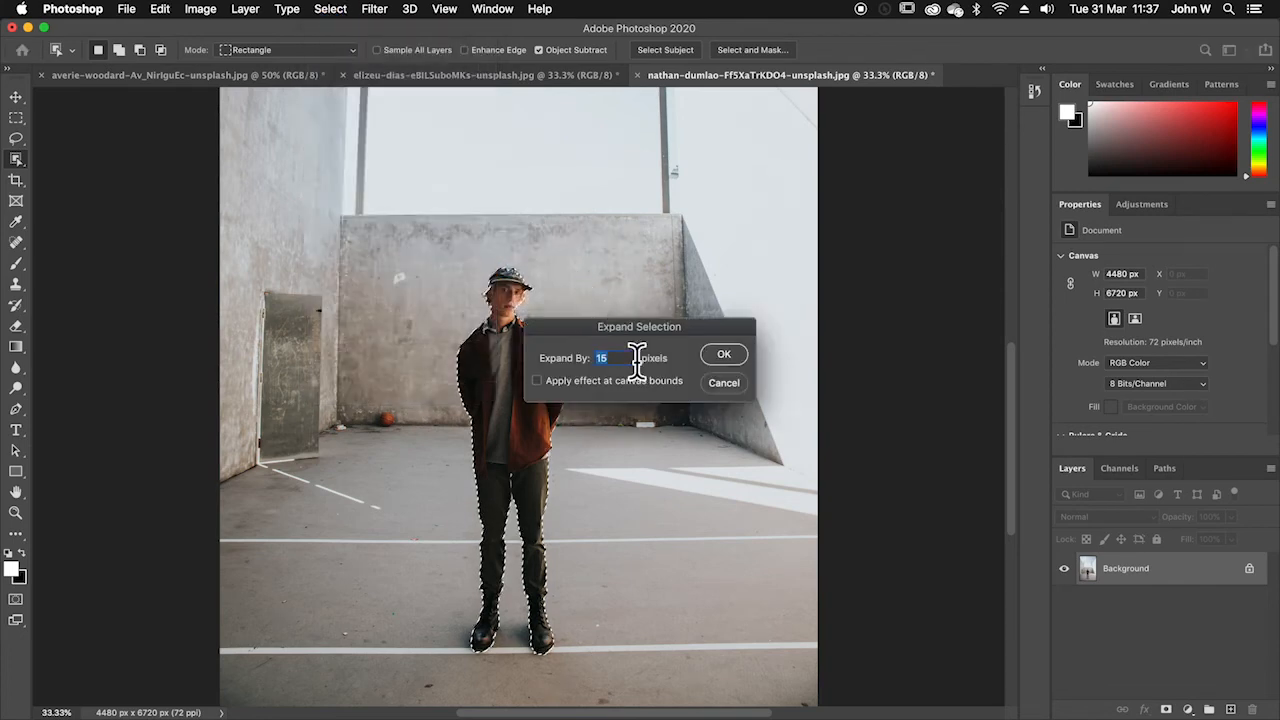
{"action": "left_click_drag", "start_coordinate": [636, 324], "coordinate": [717, 283]}
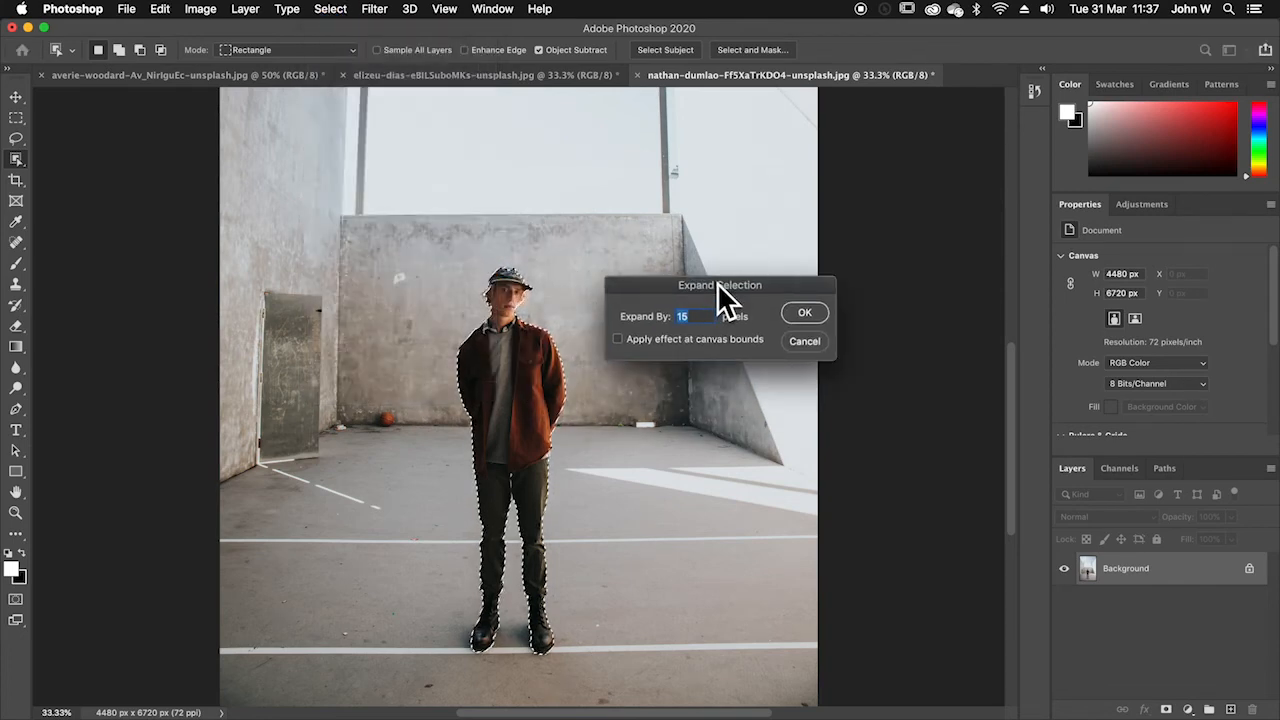
{"action": "left_click", "coordinate": [801, 316]}
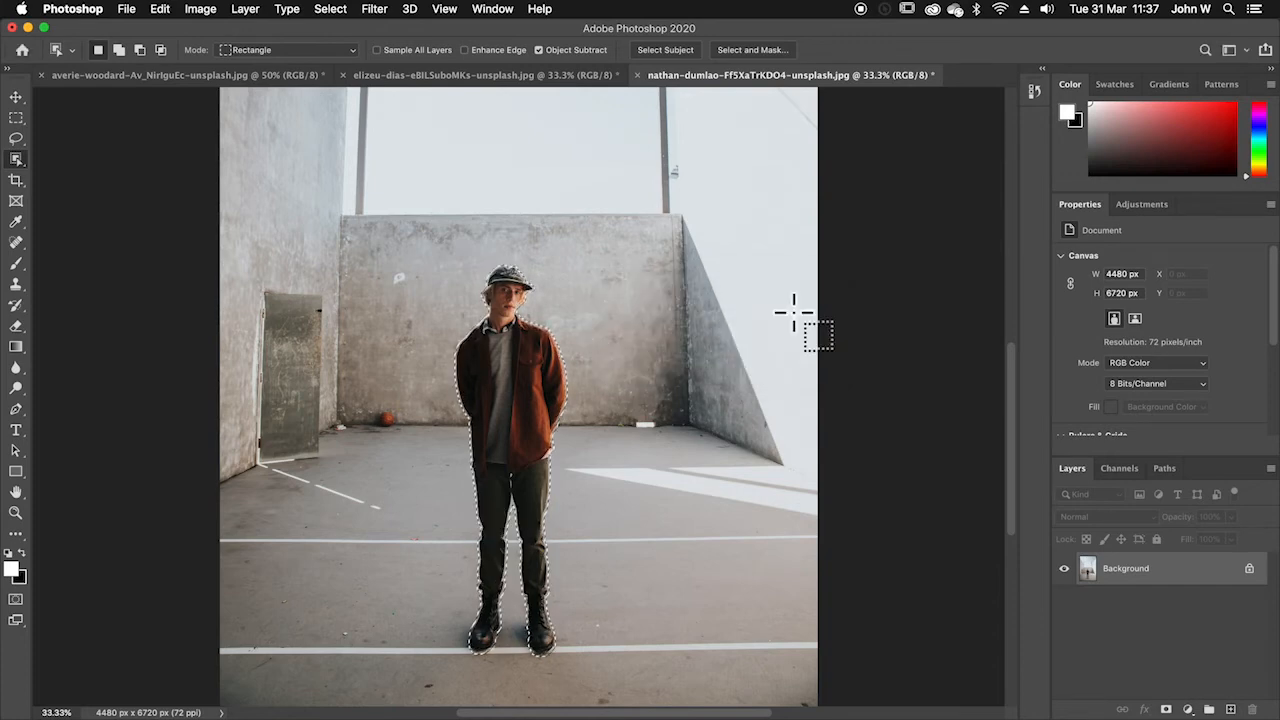
- Remove the selected man with Content-Aware Fill using Auto sampling, outputting the result to a new layer
{"action": "left_click", "coordinate": [163, 12]}
{"action": "left_click", "coordinate": [253, 299]}
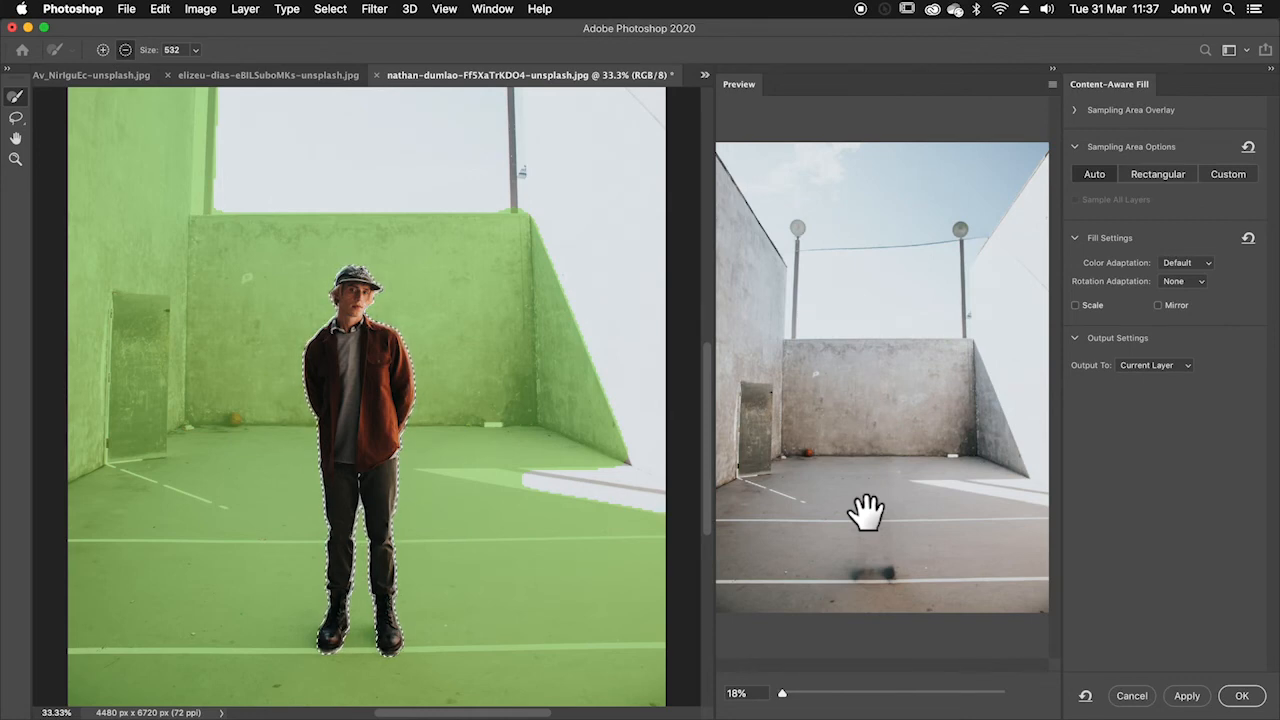
{"action": "left_click", "coordinate": [1185, 366]}
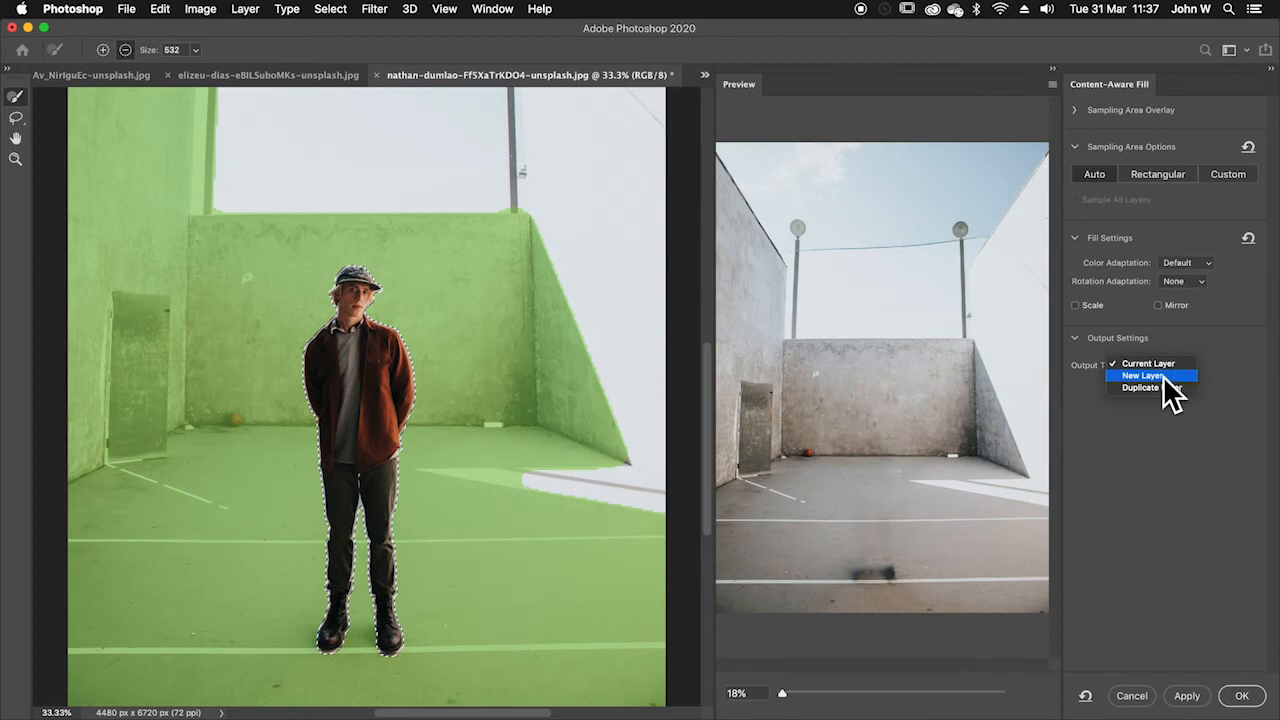
{"action": "left_click", "coordinate": [1163, 378]}
{"action": "left_click", "coordinate": [1250, 702]}
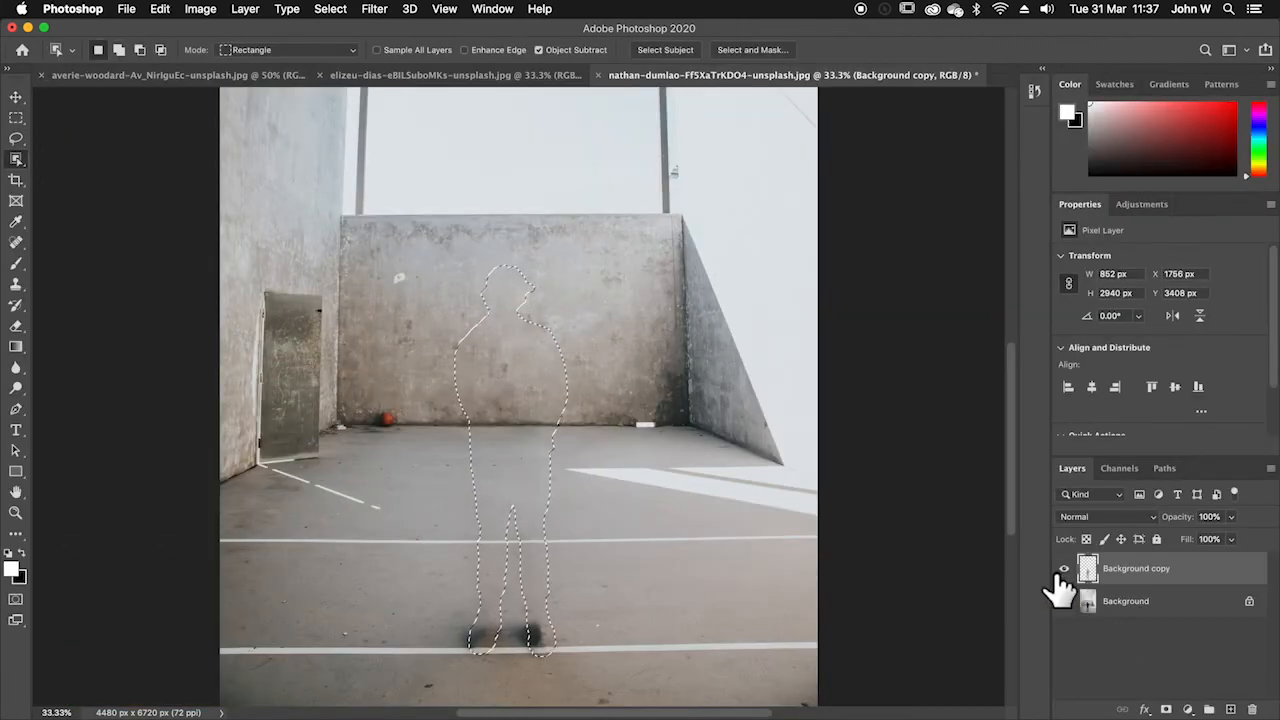
- Compare the court photo with and without the fill by toggling the fill layer's visibility
{"action": "left_click", "coordinate": [1064, 572]}
{"action": "left_click", "coordinate": [1064, 572]}
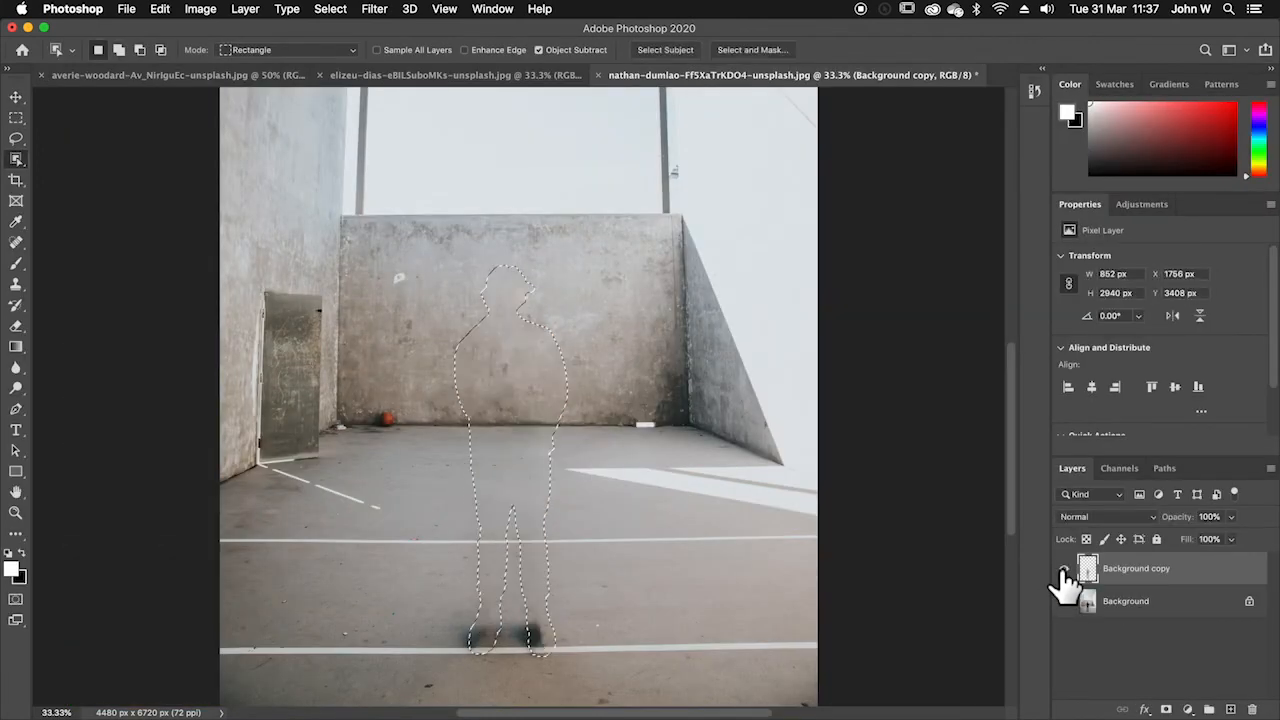
{"action": "left_click", "coordinate": [1064, 572]}
{"action": "left_click", "coordinate": [1064, 572]}
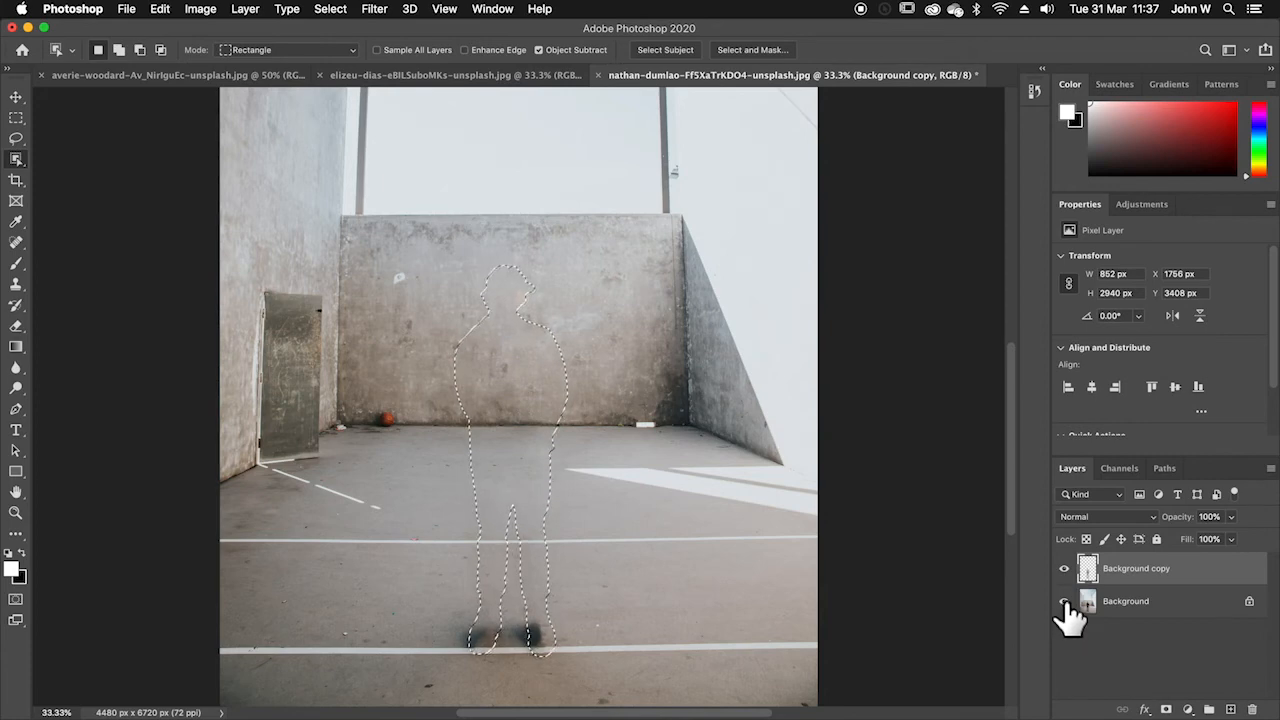
- Deselect the man's outline and check the fill against the original by hiding and reshowing the fill layer
{"action": "left_click", "coordinate": [331, 9]}
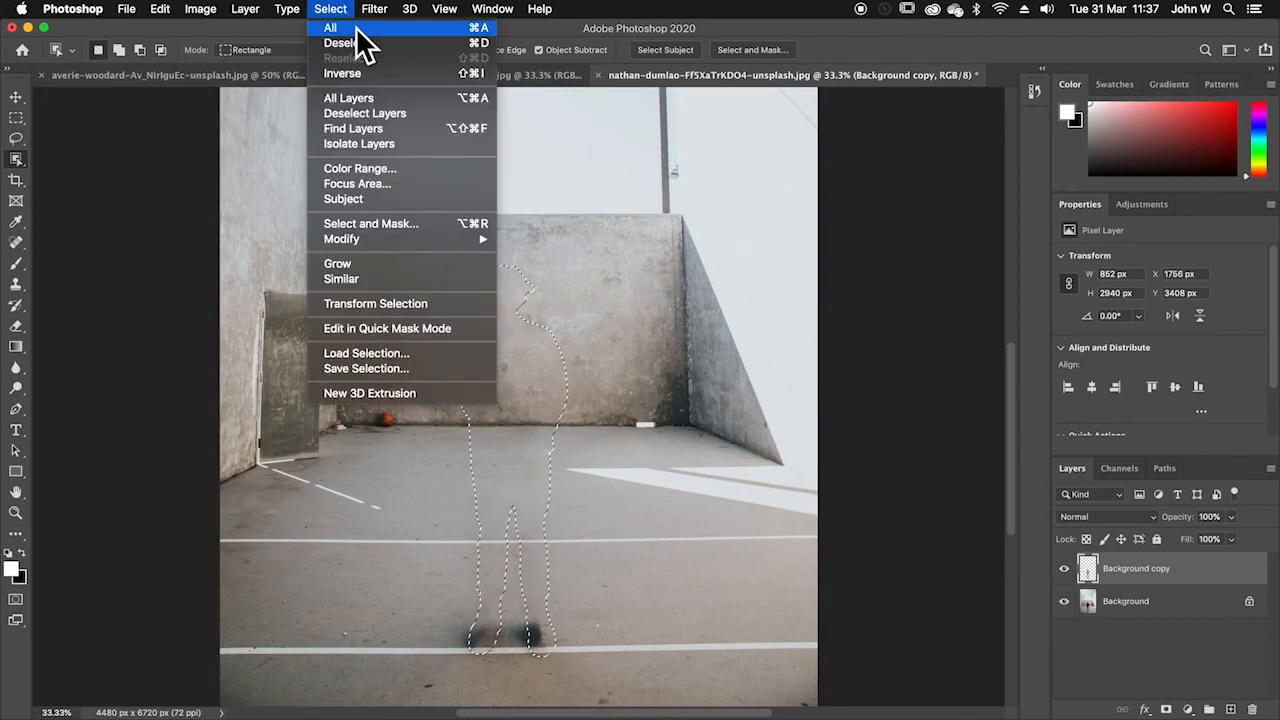
{"action": "left_click", "coordinate": [356, 42]}
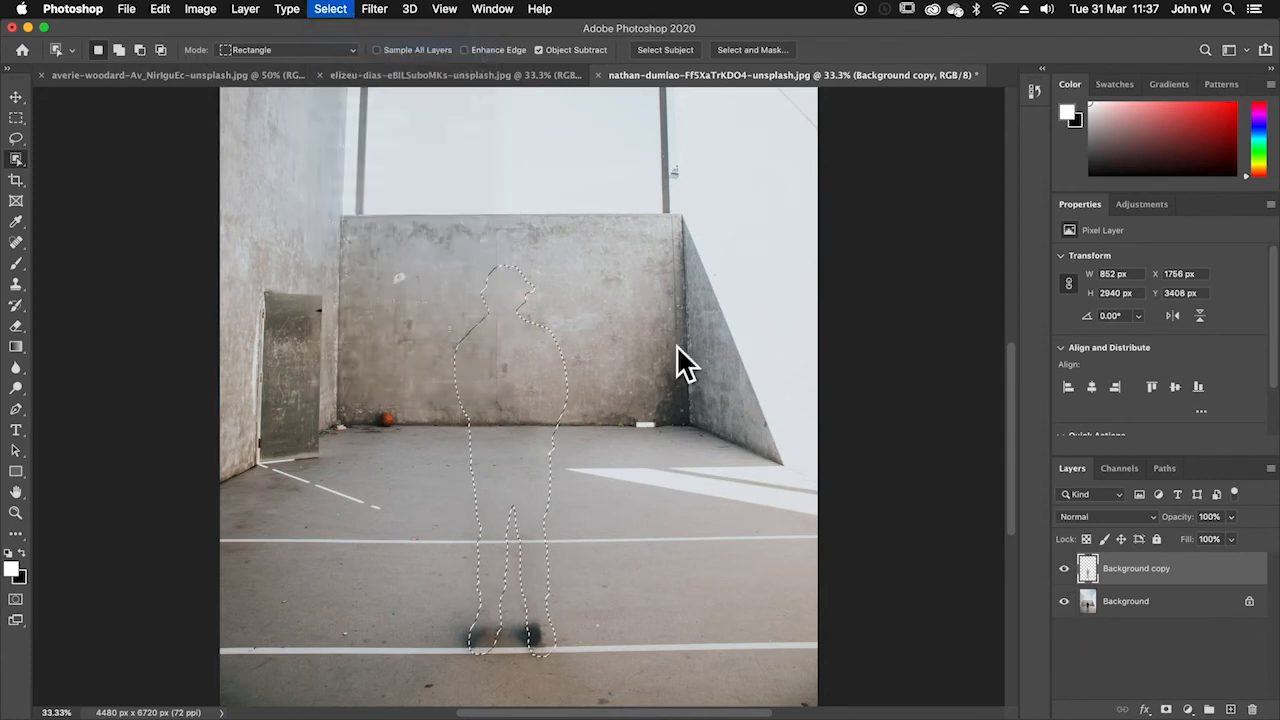
{"action": "left_click", "coordinate": [1065, 568]}
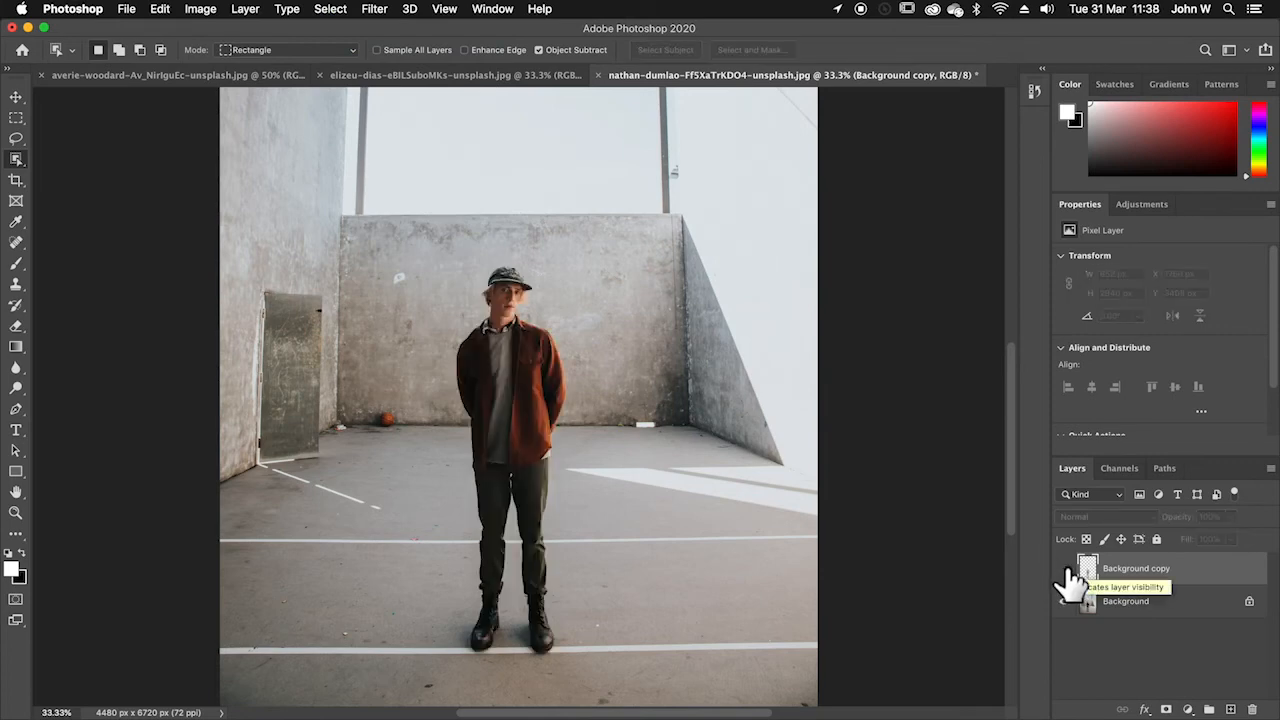
{"action": "left_click", "coordinate": [1066, 568]}
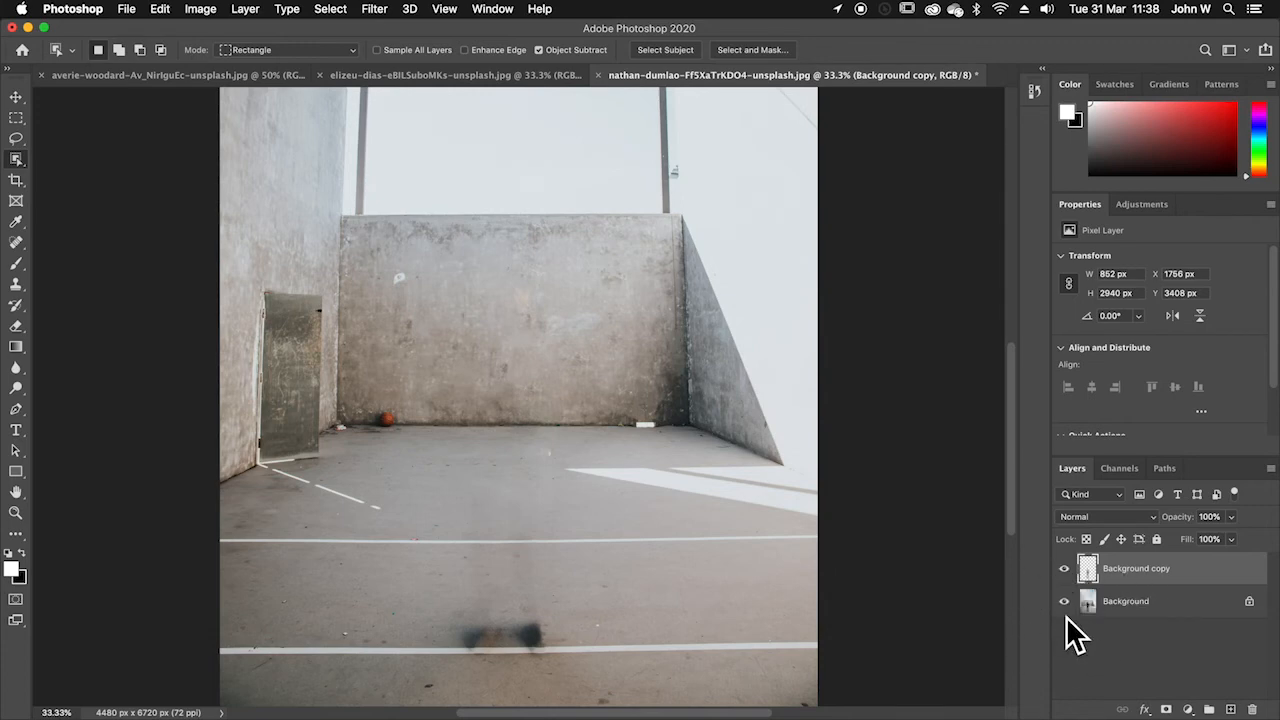
- Select the fill layer together with the Background layer and merge them
{"action": "left_click", "coordinate": [1130, 610], "text": "shift"}
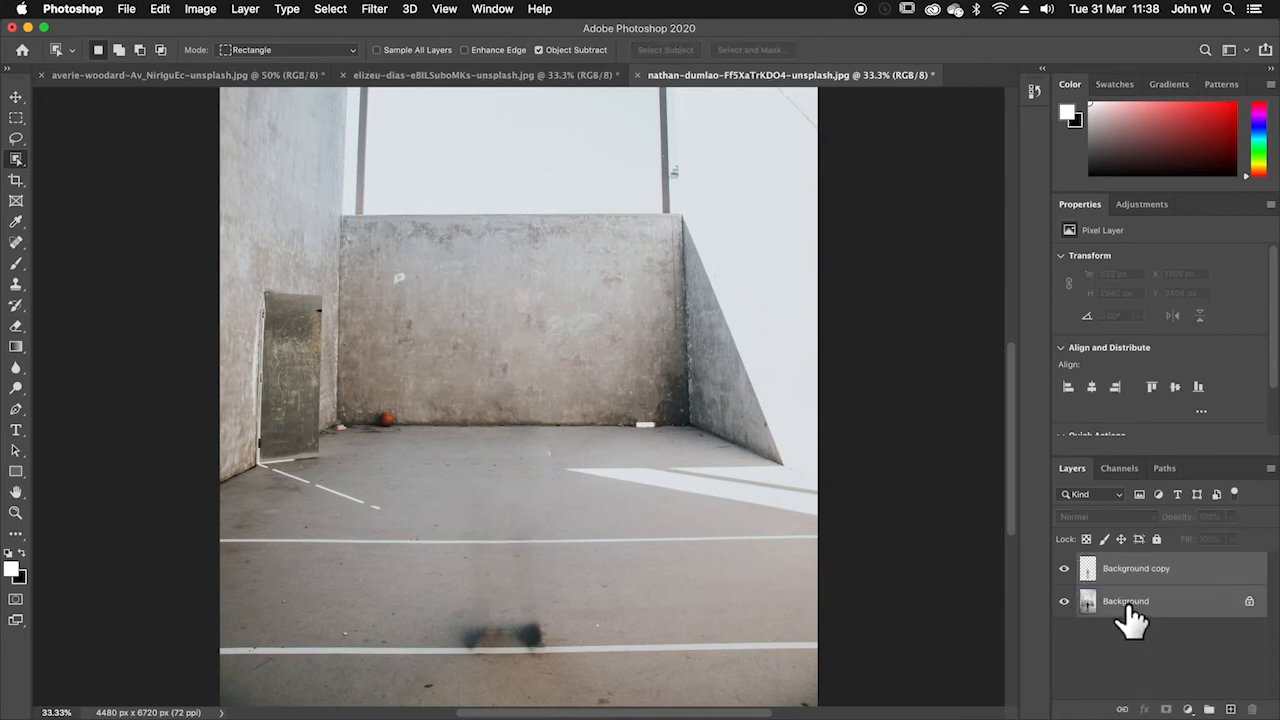
{"action": "left_click", "coordinate": [1268, 470]}
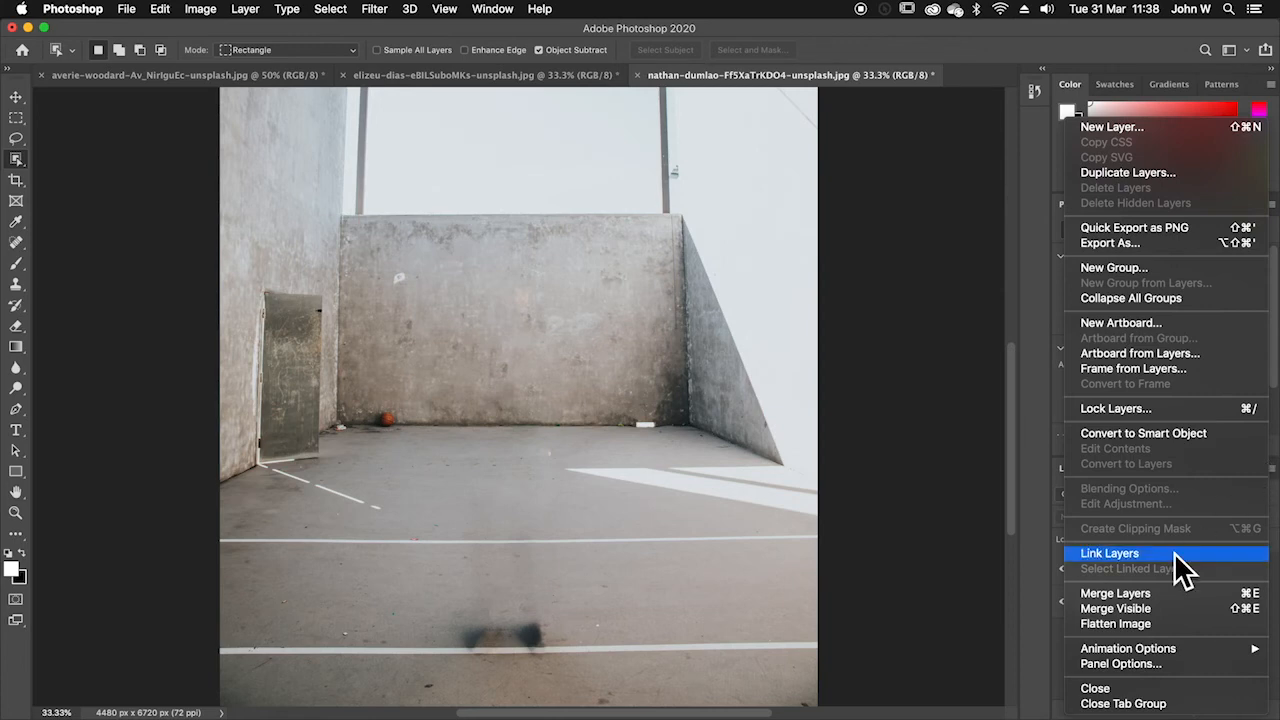
{"action": "left_click", "coordinate": [1155, 597]}
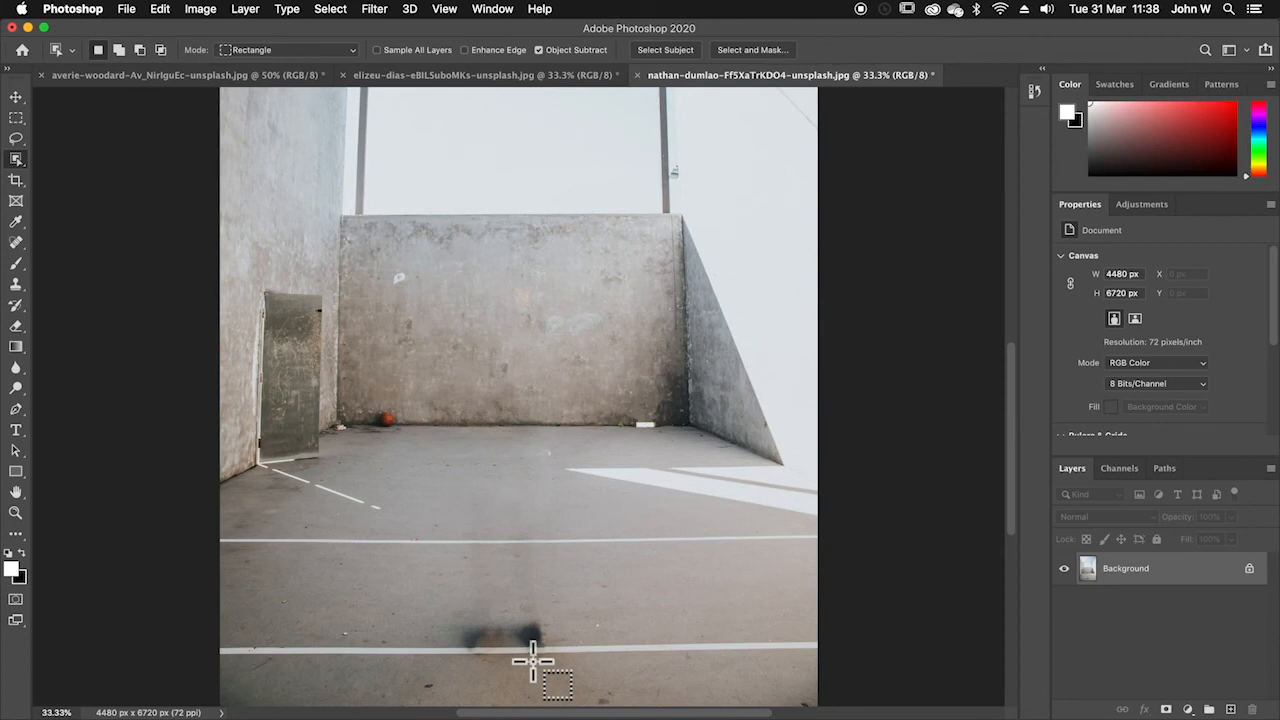
- Outline the dark shoe smudges on the court floor with the Patch Tool and patch them from clean floor to their right, keeping the white line aligned
{"action": "left_click", "coordinate": [17, 246]}
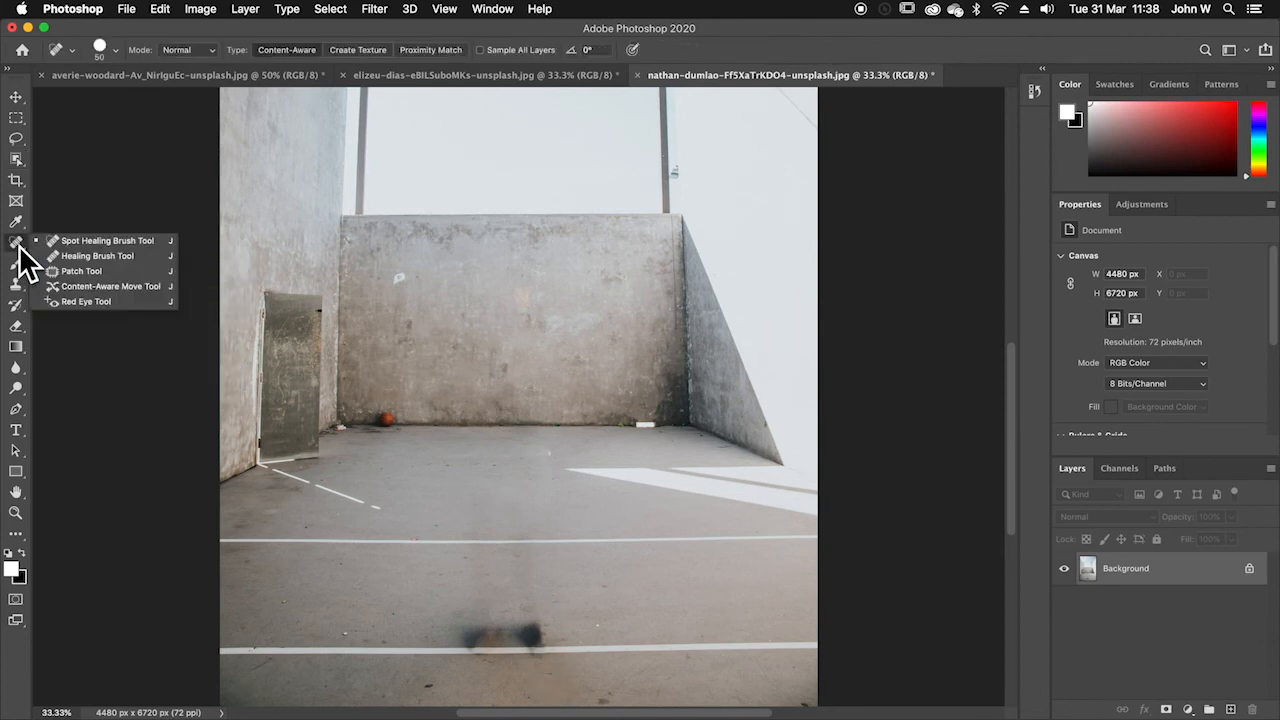
{"action": "left_click", "coordinate": [91, 272]}
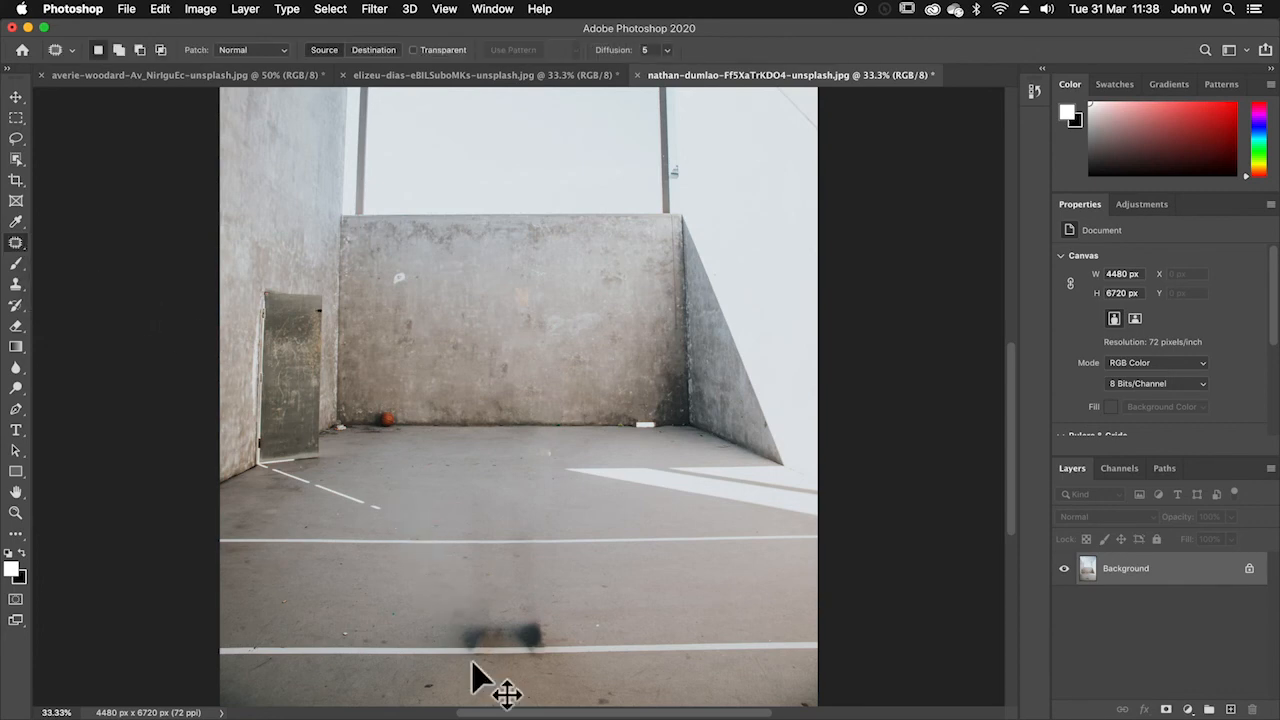
{"action": "key", "text": "super+plus"}
{"action": "key", "text": "super+plus"}
{"action": "left_click_drag", "start_coordinate": [474, 677], "coordinate": [391, 200]}
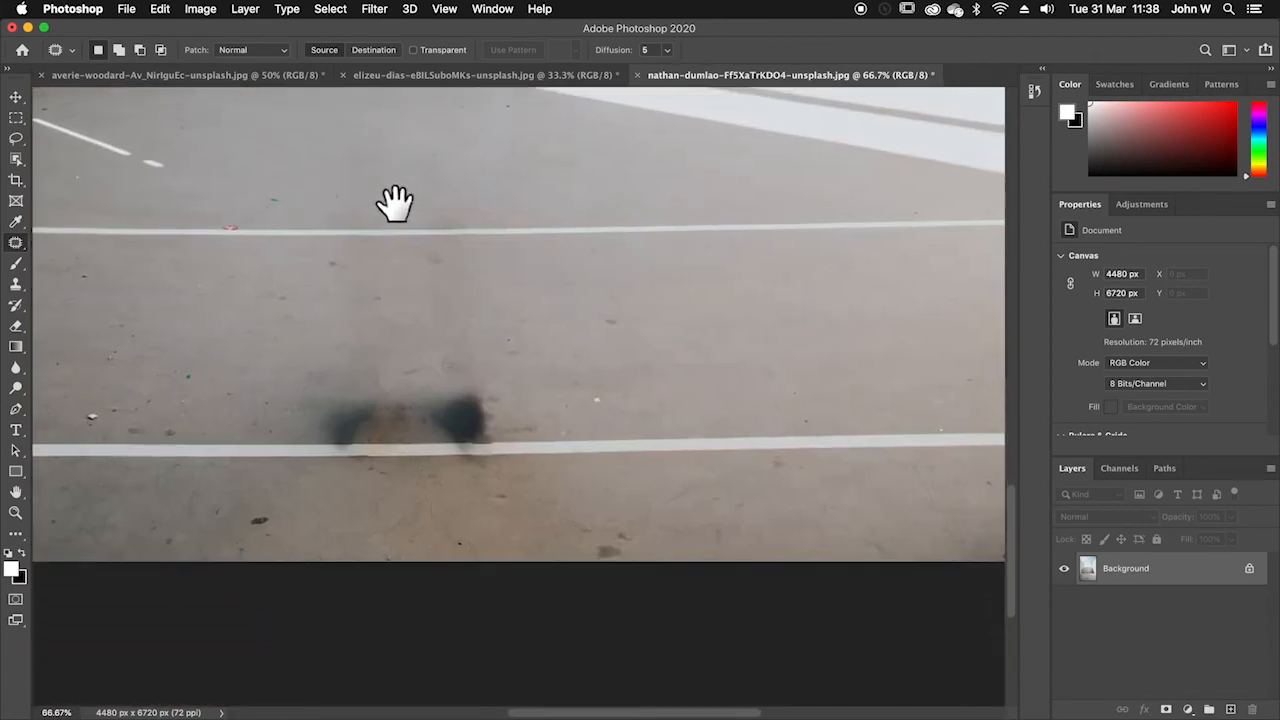
{"action": "left_click_drag", "start_coordinate": [307, 372], "coordinate": [297, 428]}
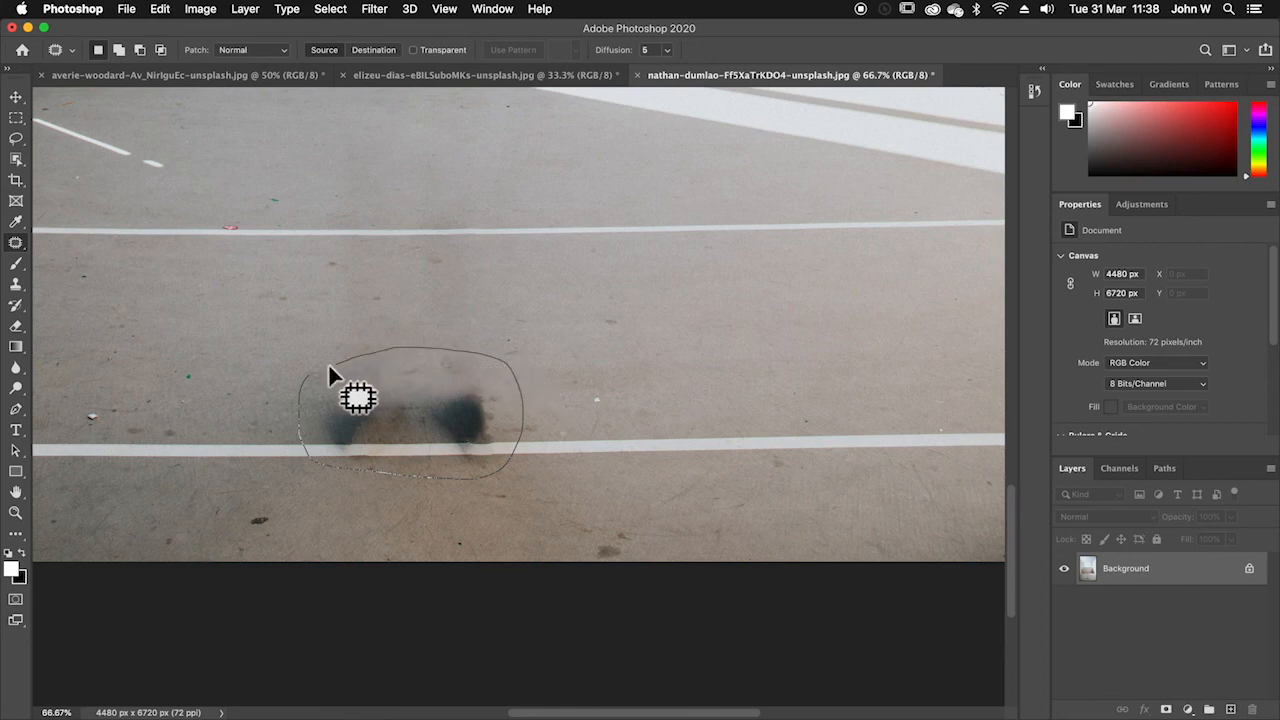
{"action": "left_click_drag", "start_coordinate": [330, 367], "coordinate": [318, 378]}
{"action": "left_click_drag", "start_coordinate": [468, 437], "coordinate": [231, 430]}
{"action": "left_click_drag", "start_coordinate": [469, 410], "coordinate": [706, 413]}
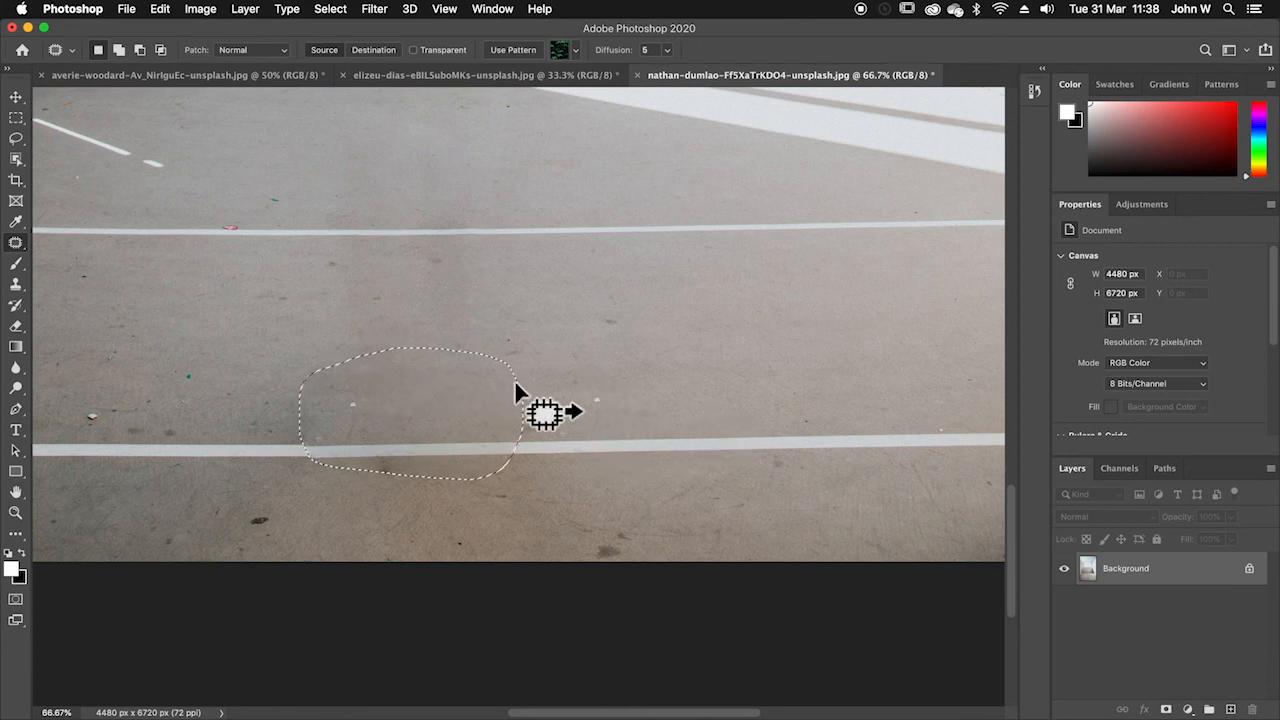
- Deselect the patched area around the front white line on the court floor
{"action": "scroll", "coordinate": [514, 386], "scroll_direction": "down", "scroll_amount": 2}
{"action": "scroll", "coordinate": [514, 400], "scroll_direction": "down", "scroll_amount": 1}
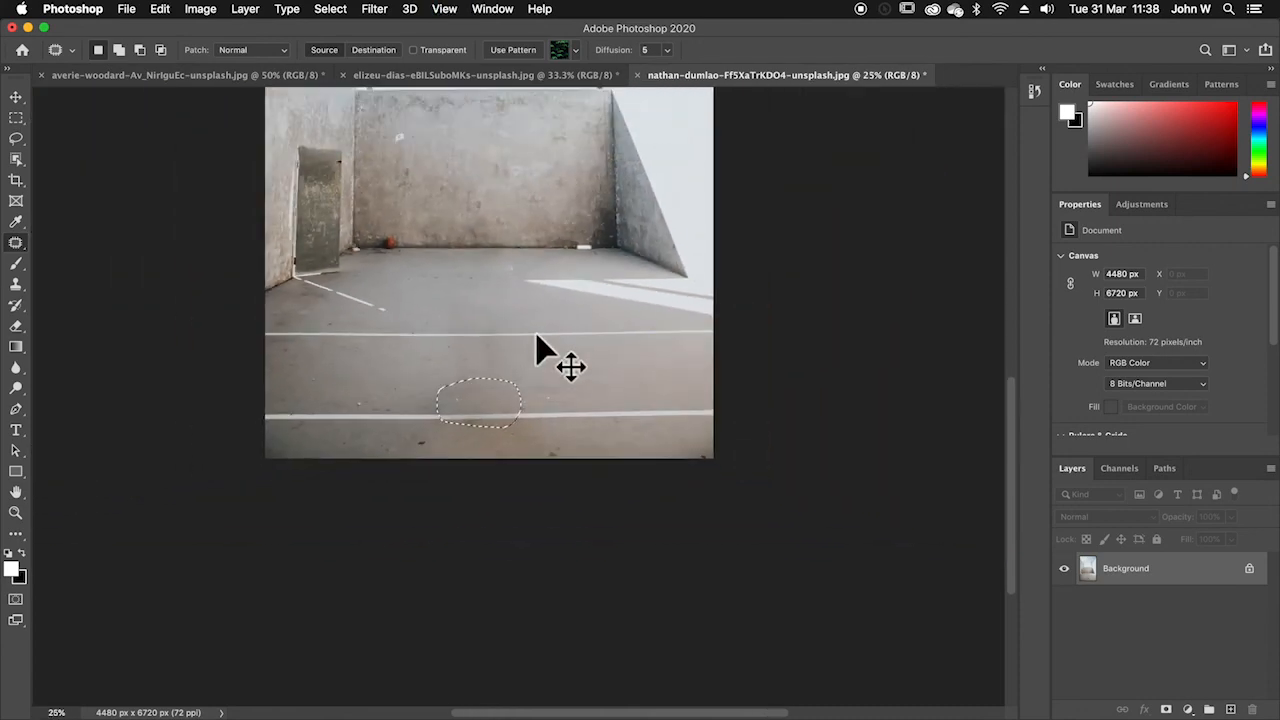
{"action": "left_click_drag", "start_coordinate": [586, 271], "coordinate": [586, 409]}
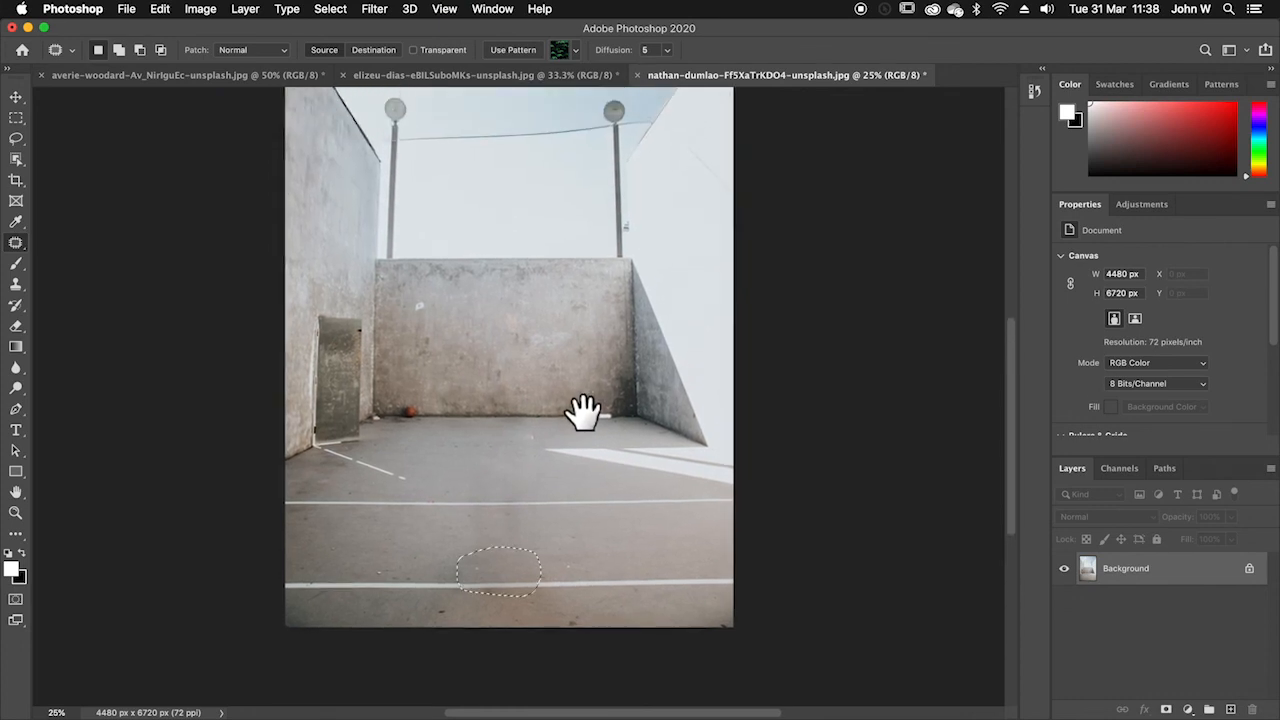
{"action": "left_click", "coordinate": [345, 14]}
{"action": "left_click", "coordinate": [336, 45]}
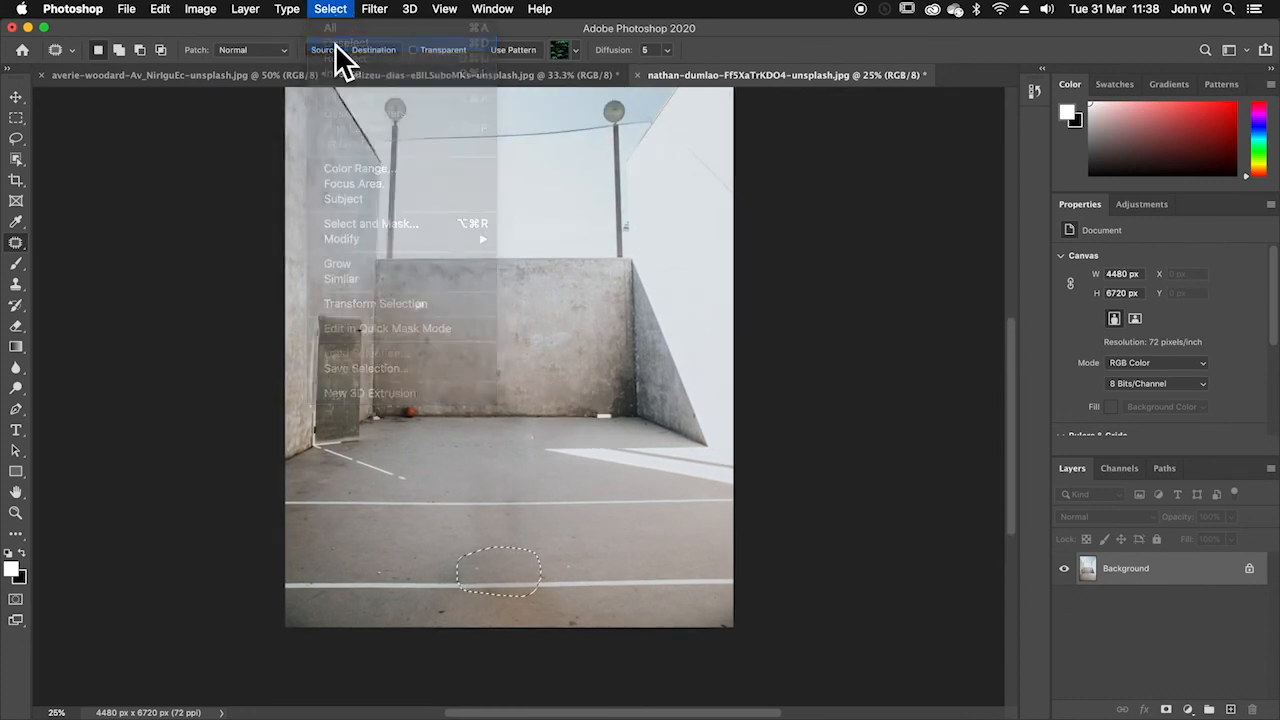